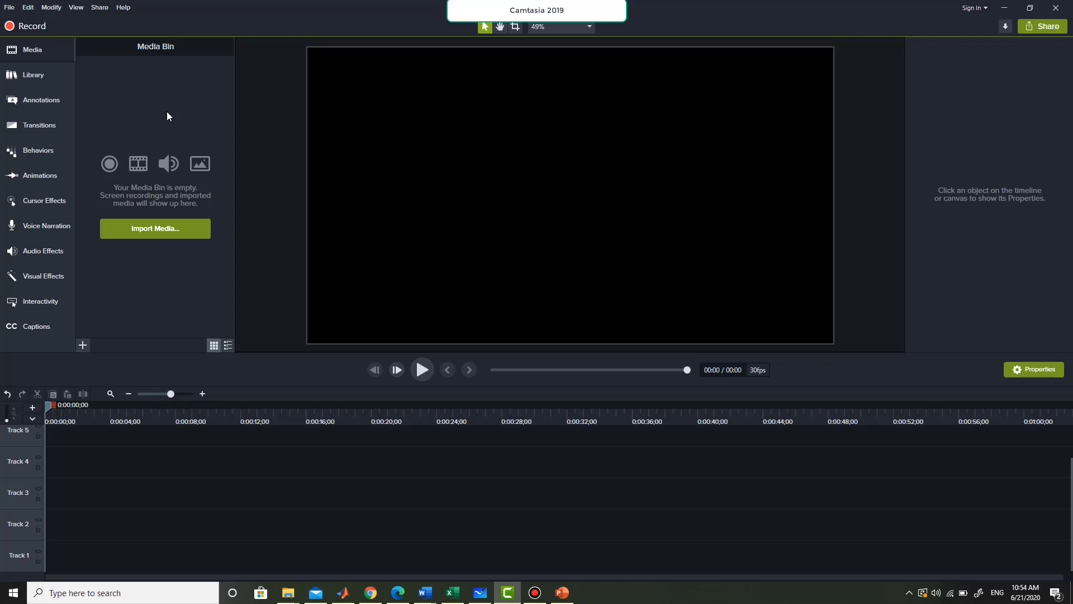
# Step: Open the screen recorder and move its control bar over the middle of the PowerPoint slide
pyautogui.click(35, 27)
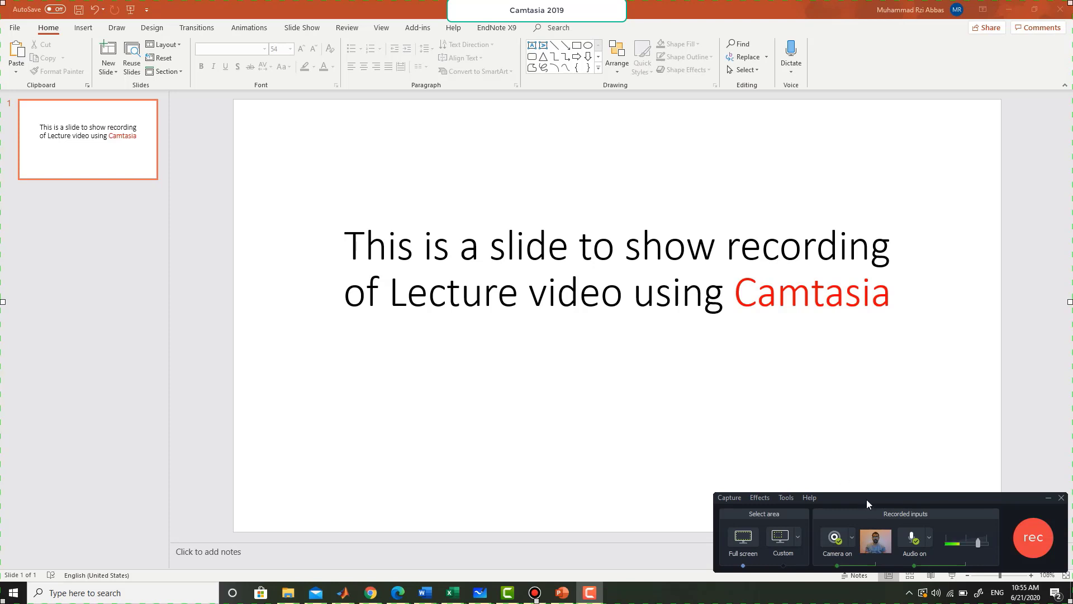
pyautogui.moveTo(872, 499); pyautogui.dragTo(645, 335)
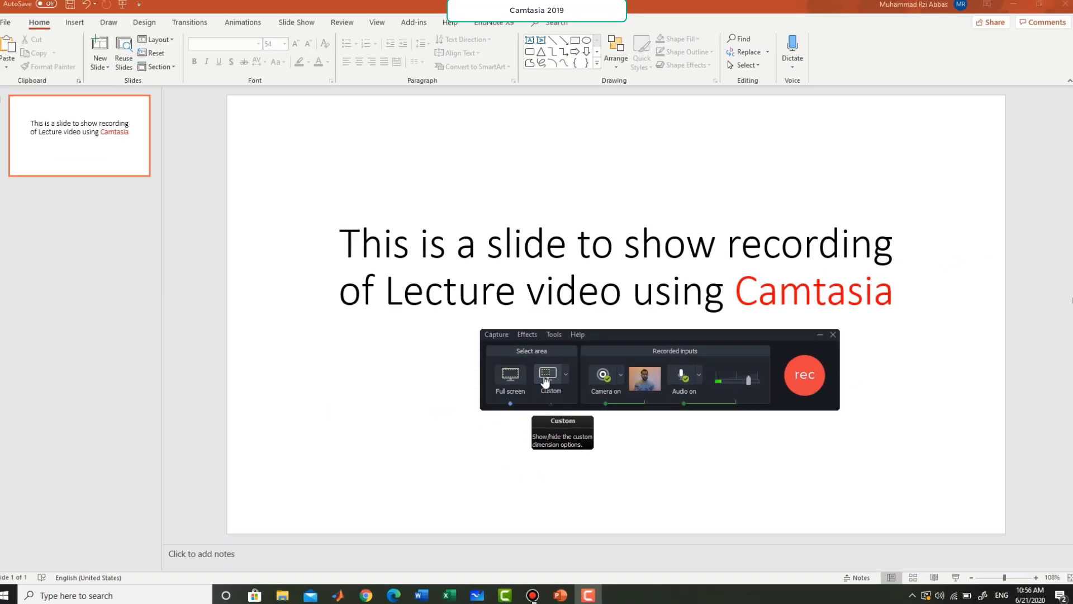
# Step: Try a custom recording area, repositioned over the slide and resized to 1246 by 701, and return to full-screen capture
pyautogui.click(425, 363)
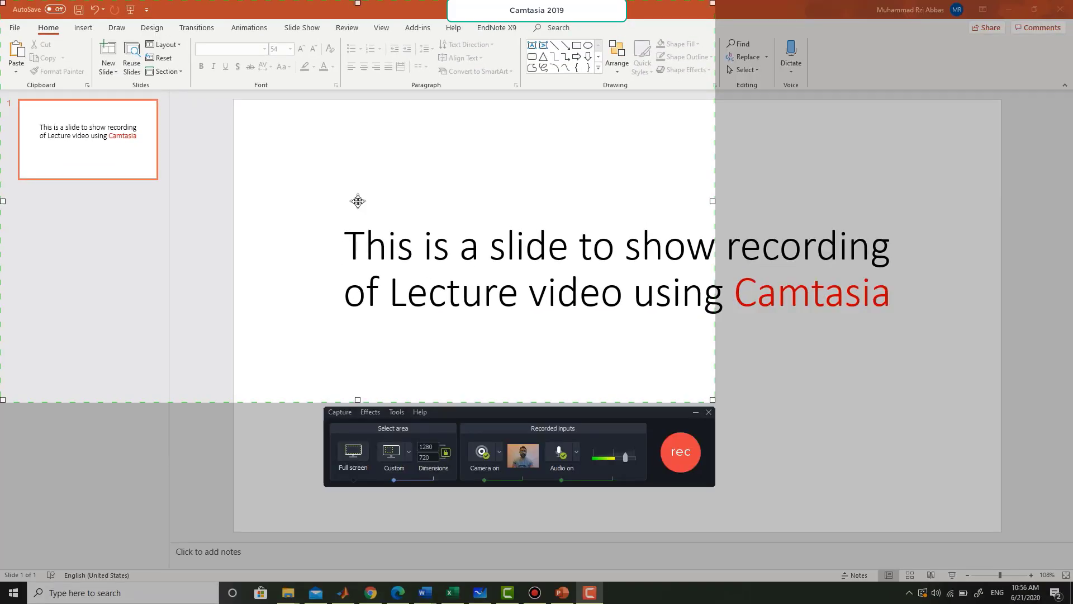
pyautogui.moveTo(358, 201); pyautogui.dragTo(412, 226)
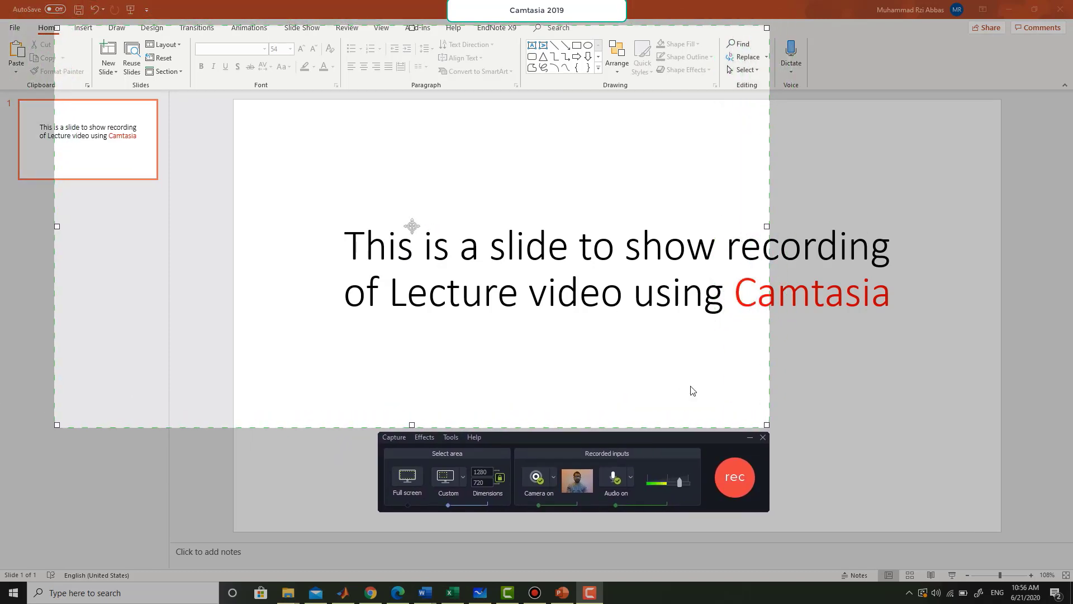
pyautogui.moveTo(766, 425); pyautogui.dragTo(737, 416)
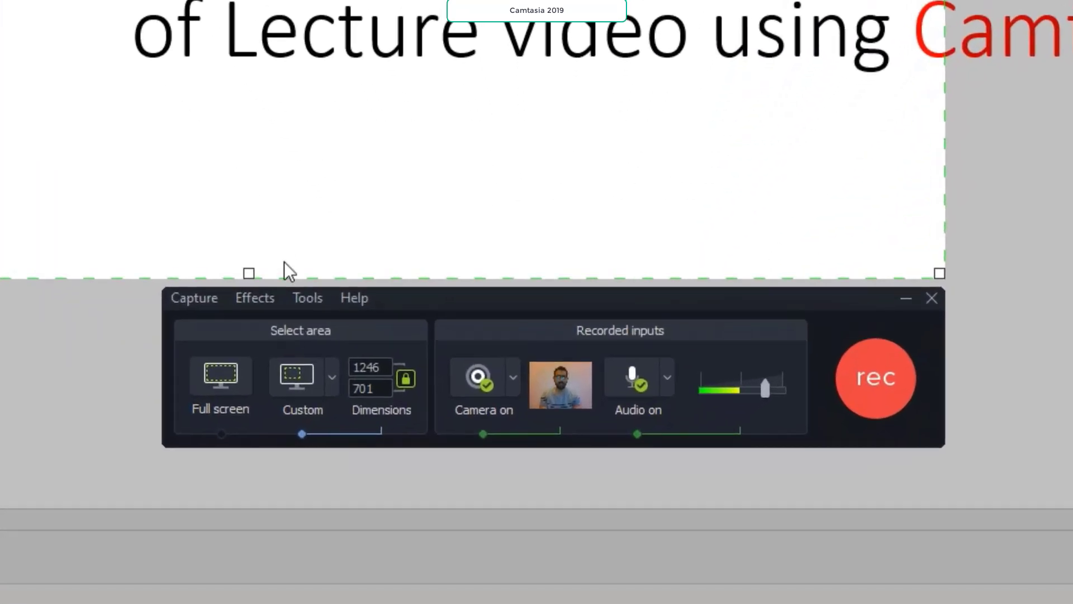
pyautogui.click(224, 391)
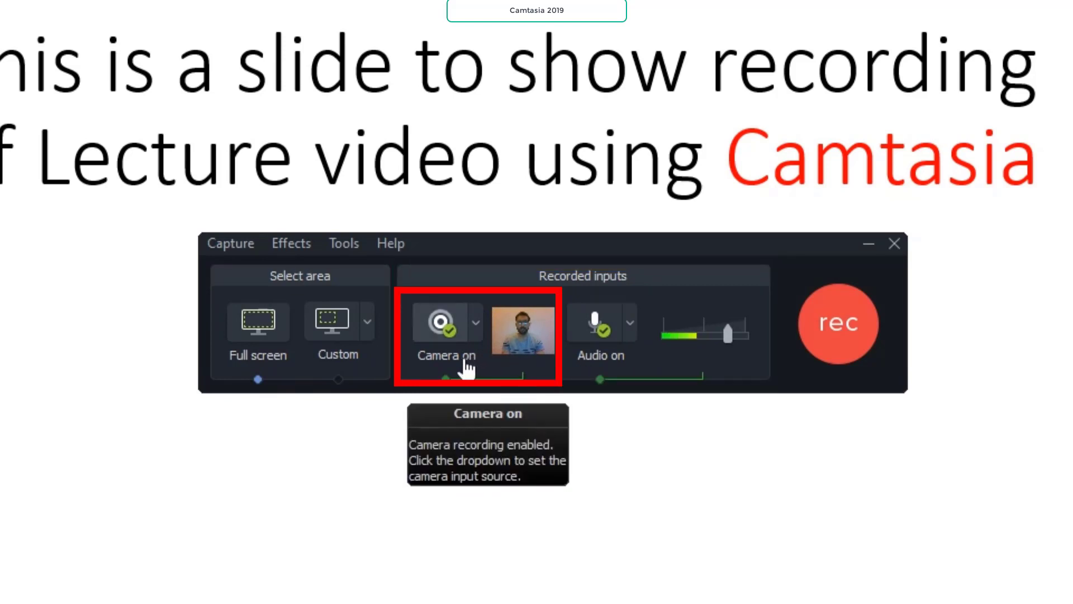
# Step: Switch camera recording off and back on, and do the same for audio recording
pyautogui.click(442, 329)
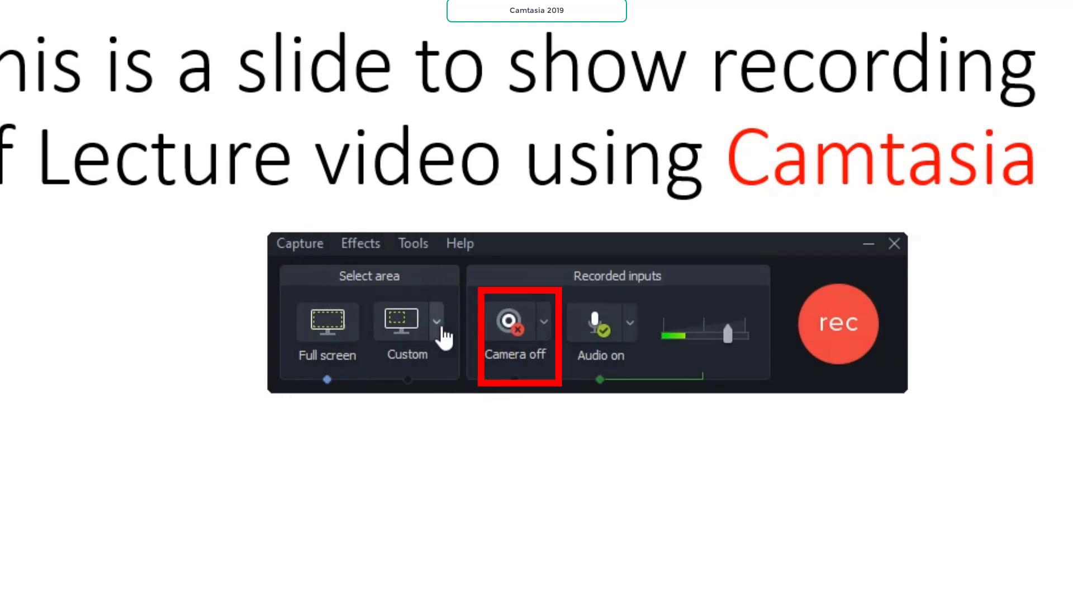
pyautogui.click(509, 324)
pyautogui.moveTo(514, 329)
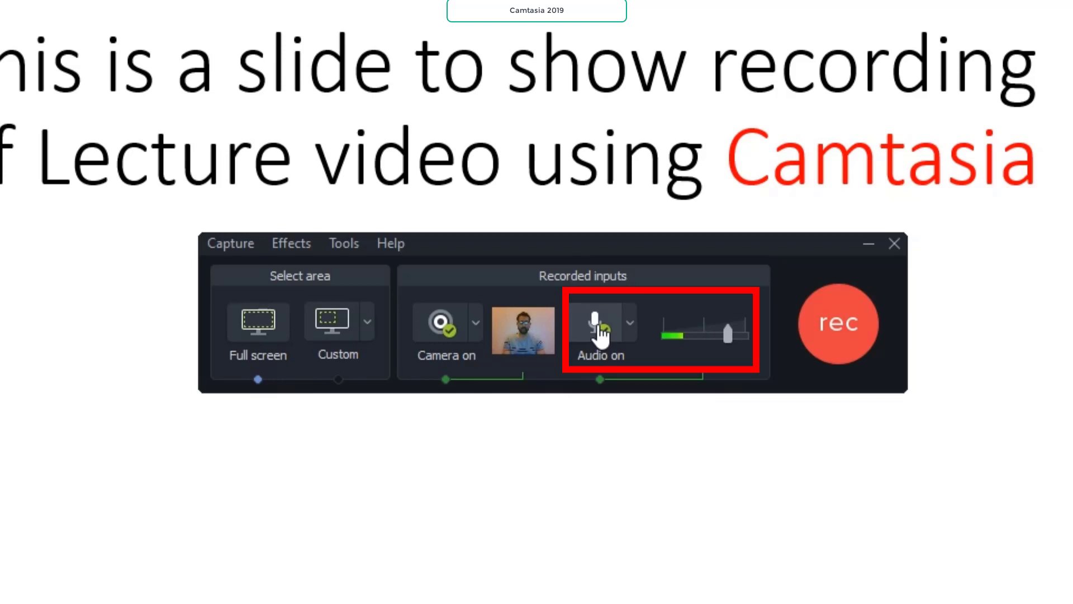
pyautogui.click(596, 324)
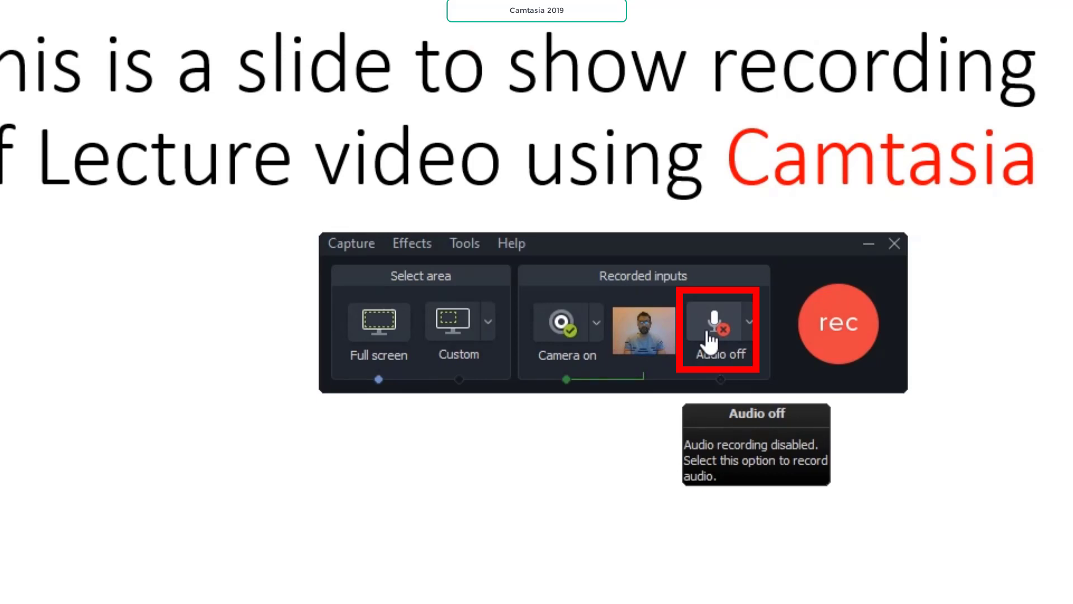
pyautogui.click(708, 334)
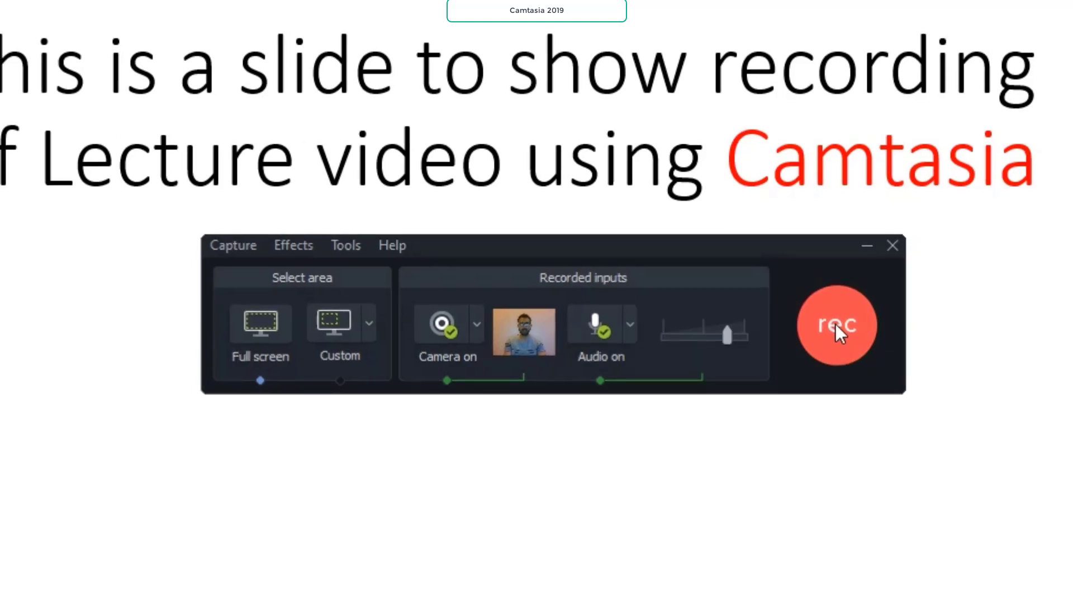
# Step: Start the full-screen recording and present the handwritten Question-3 and Question-4 notes in Microsoft Whiteboard
pyautogui.click(836, 323)
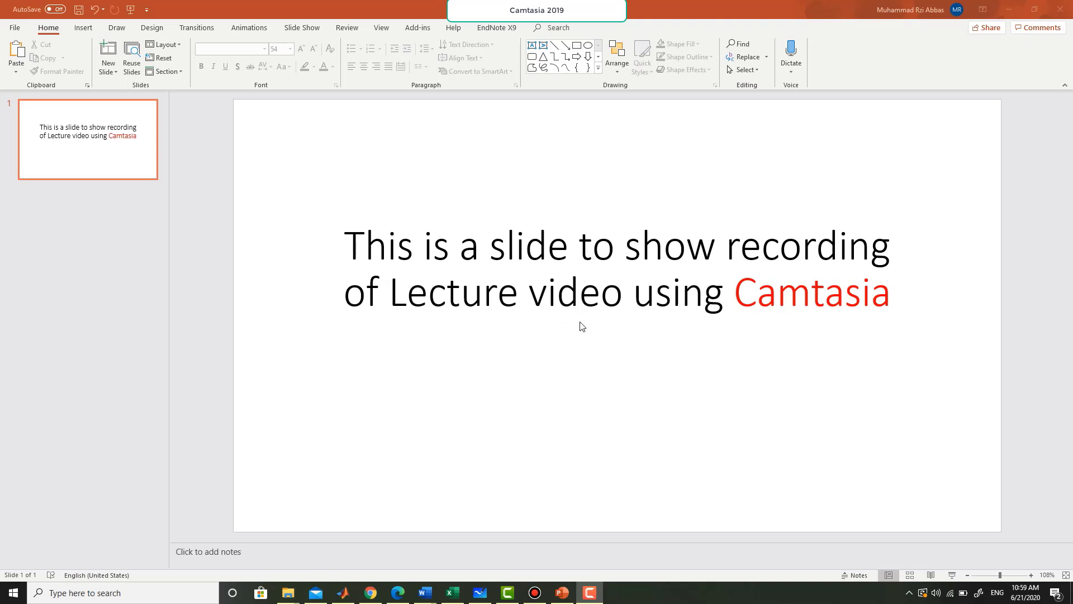
pyautogui.click(482, 593)
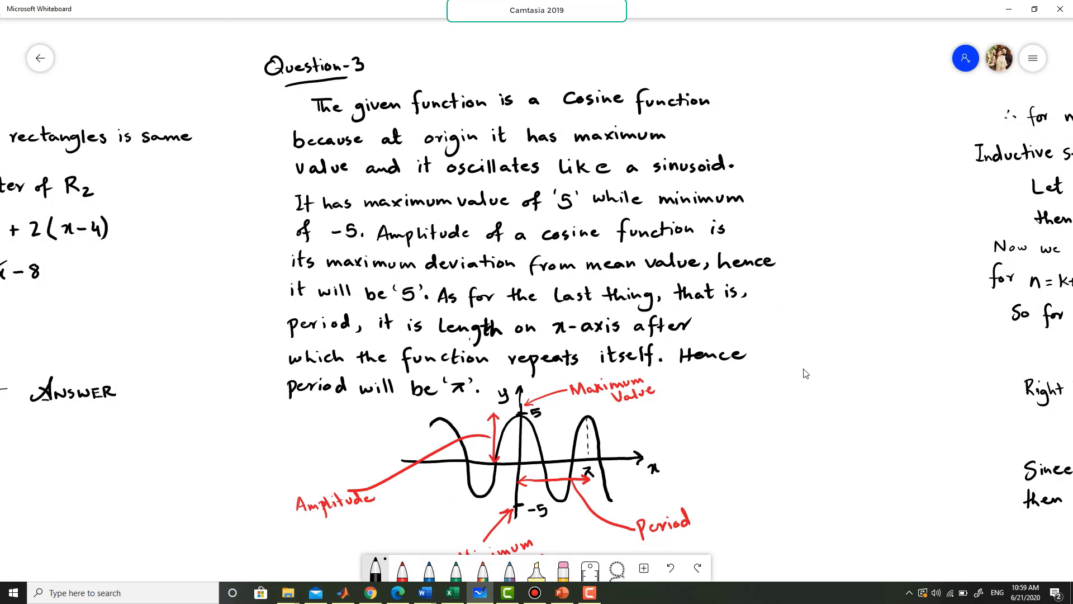
pyautogui.scroll(-3, 805, 373)
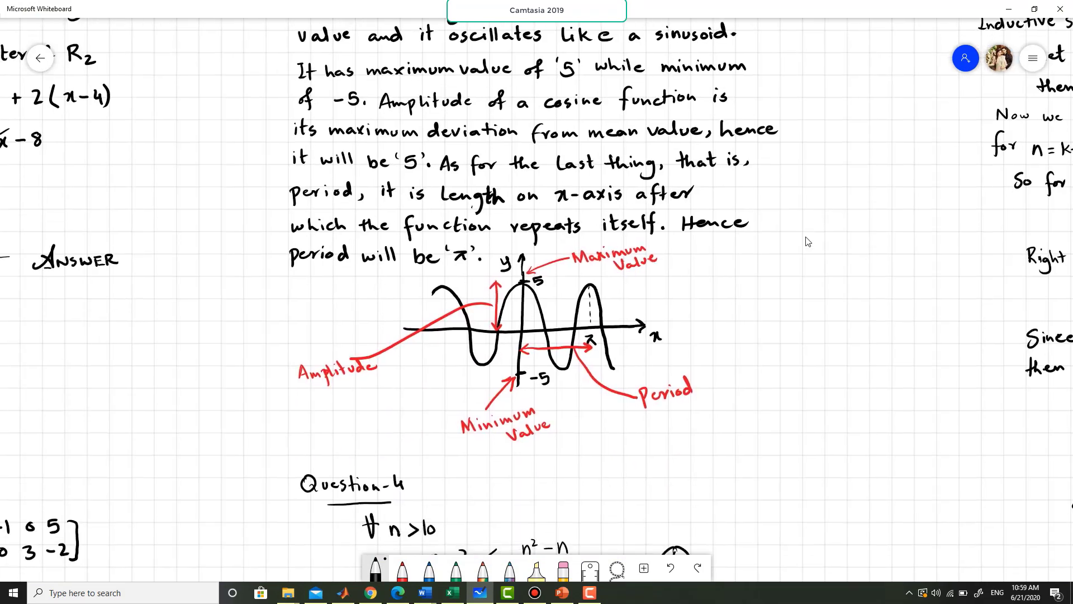
pyautogui.scroll(-2, 798, 244)
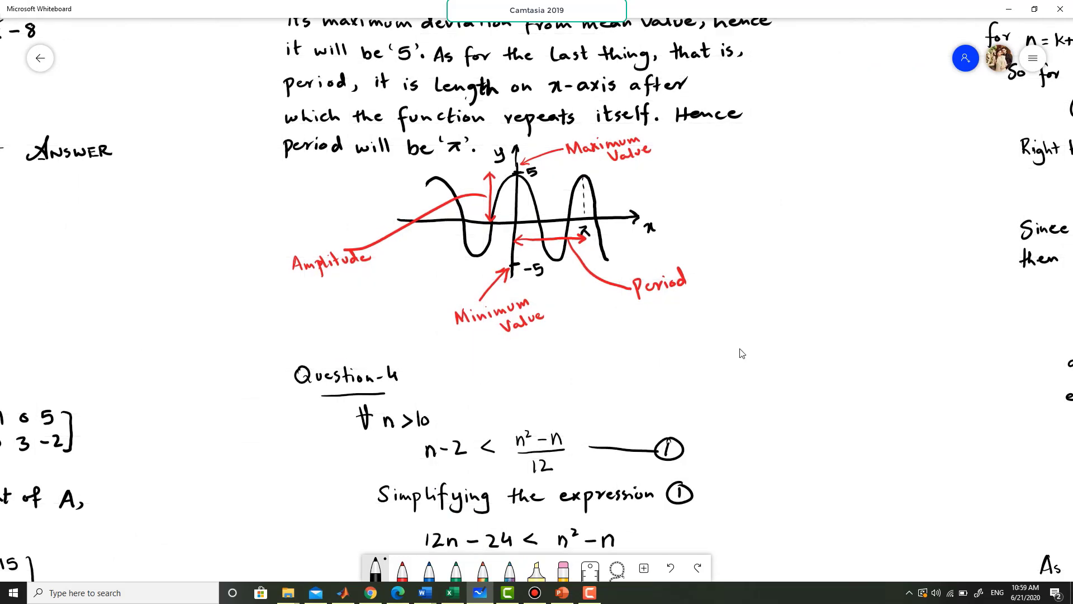
# Step: Stop the recording and switch to the Camtasia editor
pyautogui.click(590, 592)
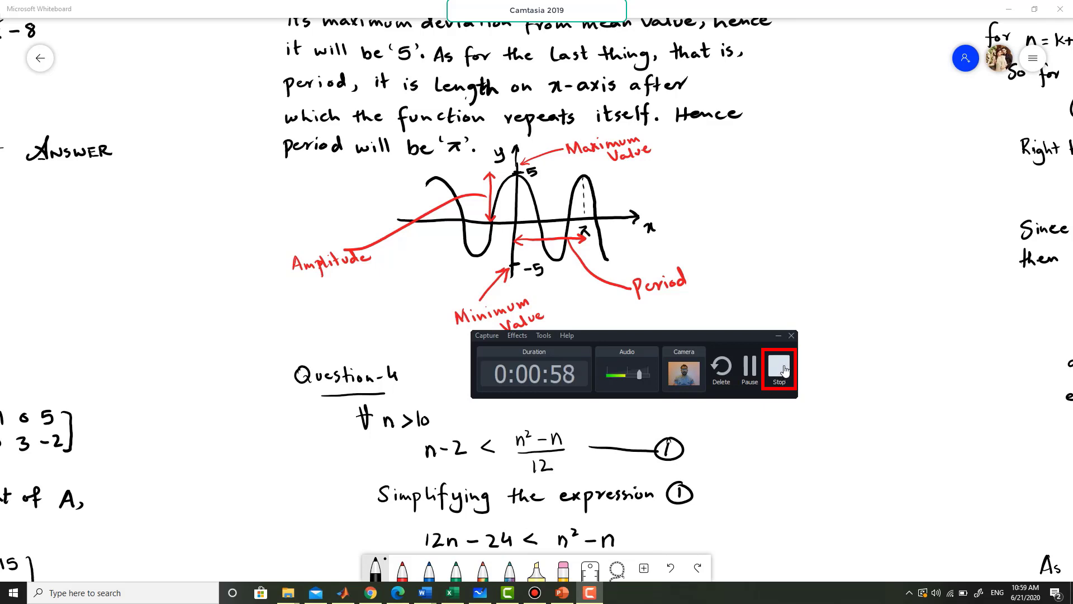
pyautogui.click(785, 369)
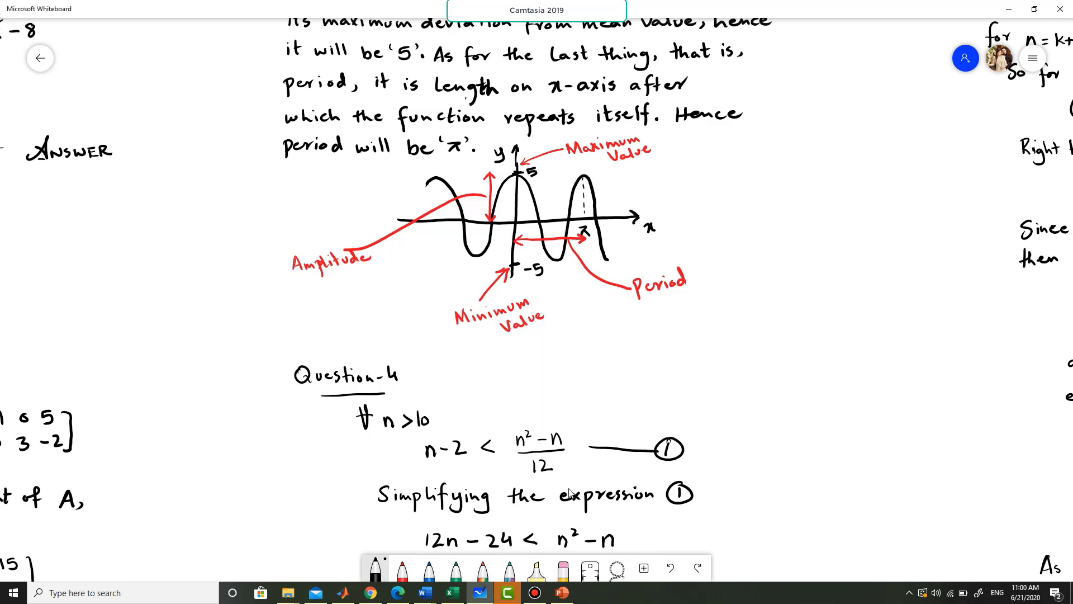
pyautogui.click(512, 597)
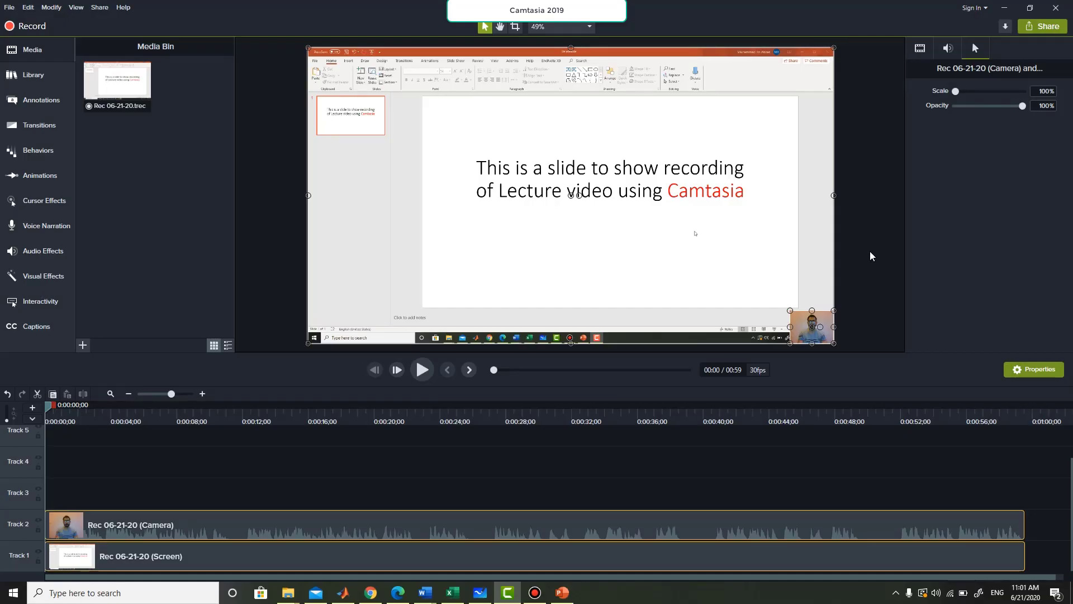
# Step: Enlarge the camera clip to about 40% and place it in the upper-right corner of the canvas
pyautogui.click(870, 252)
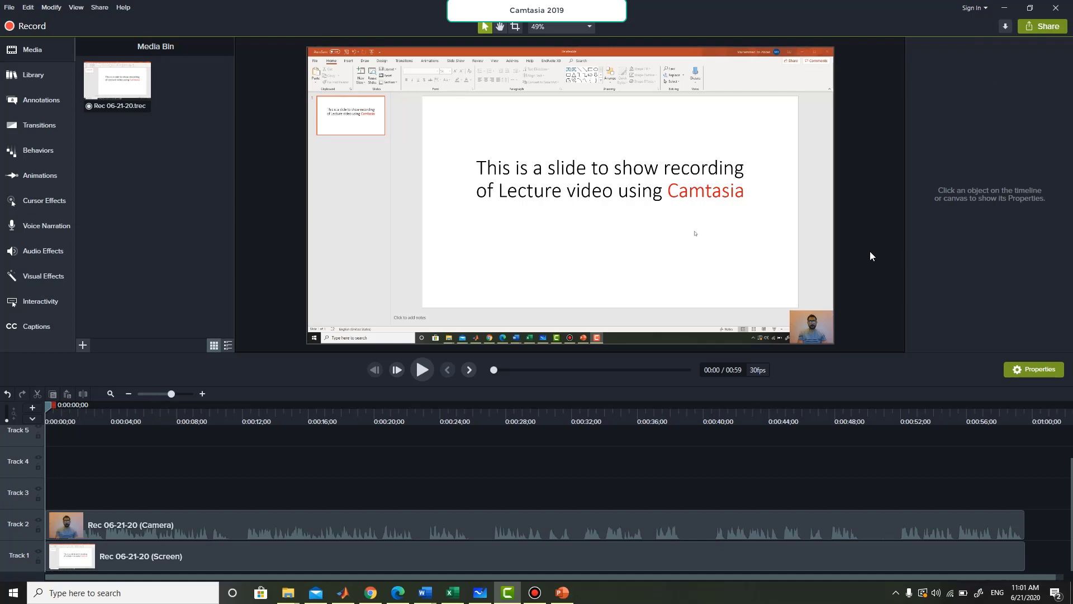
pyautogui.click(809, 324)
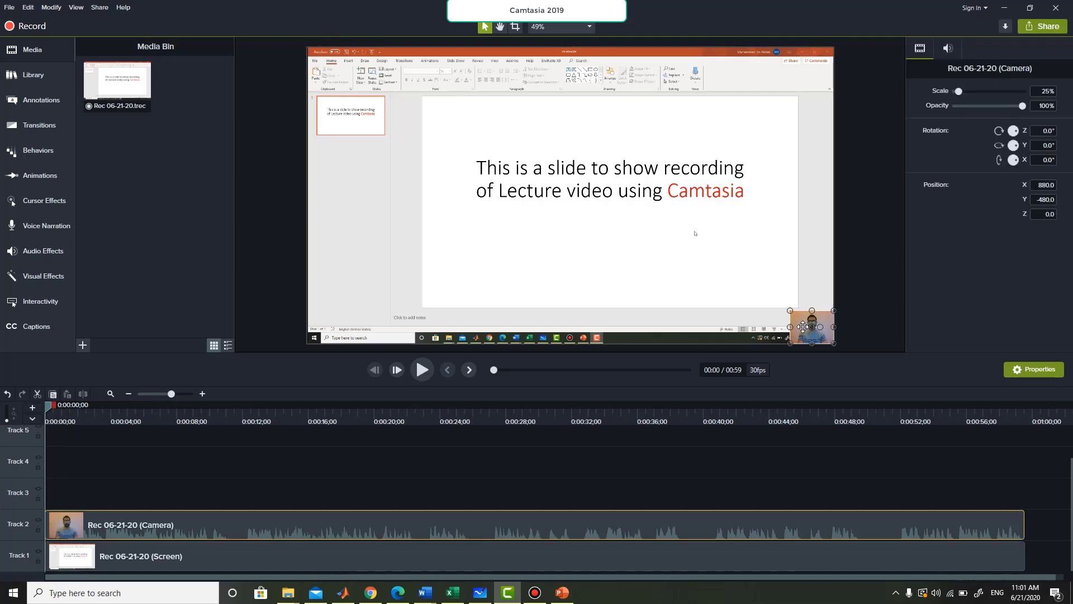
pyautogui.moveTo(810, 324); pyautogui.dragTo(789, 82)
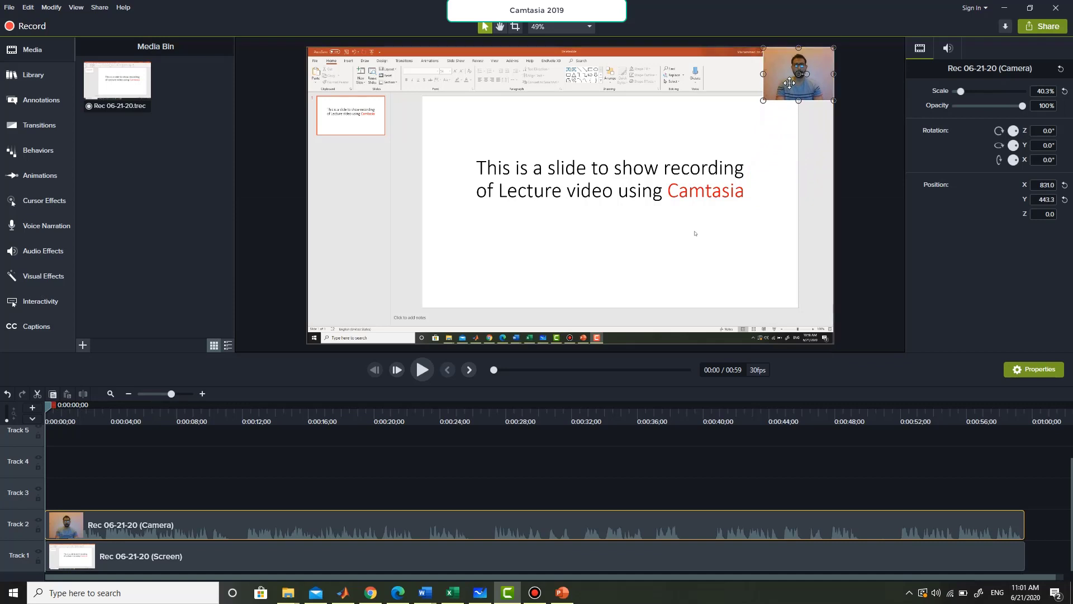
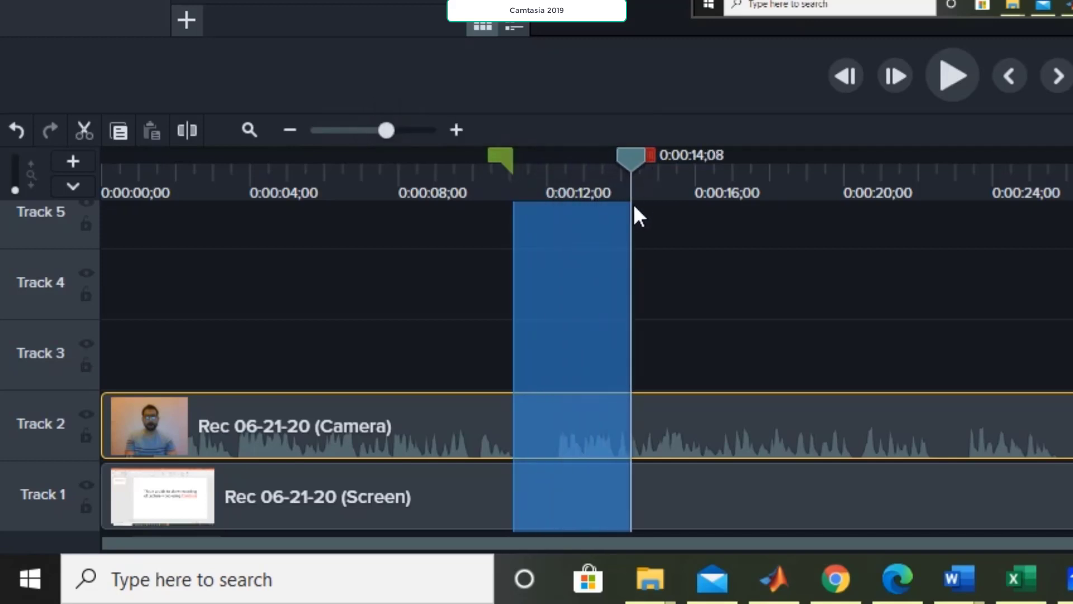
# Step: Try a plain Delete of the selected time range ending at 0:00:14;08 on both tracks, and undo it
pyautogui.rightClick(599, 277)
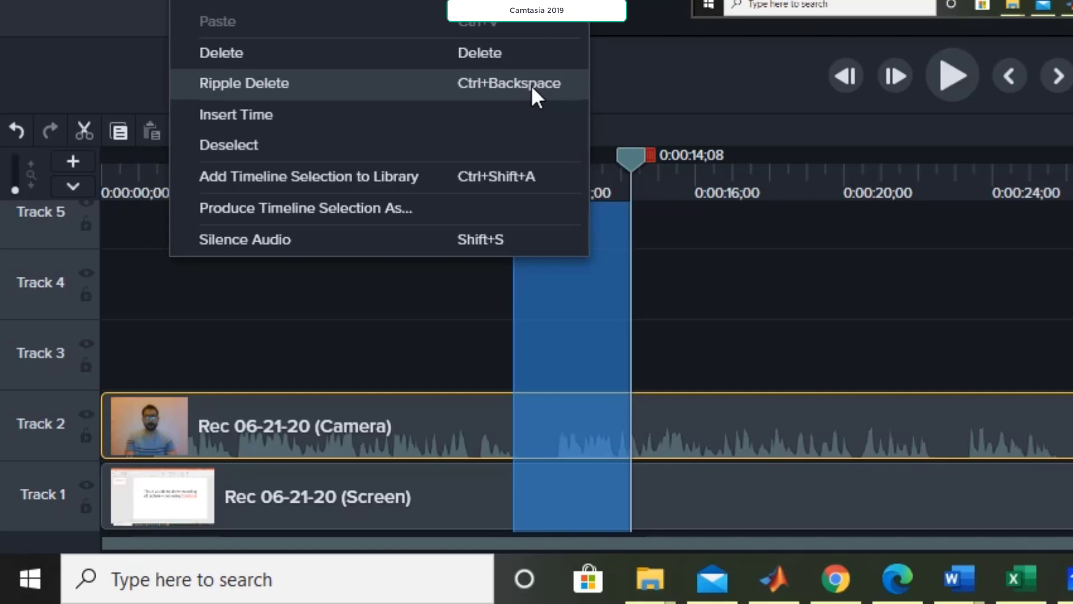
pyautogui.click(488, 53)
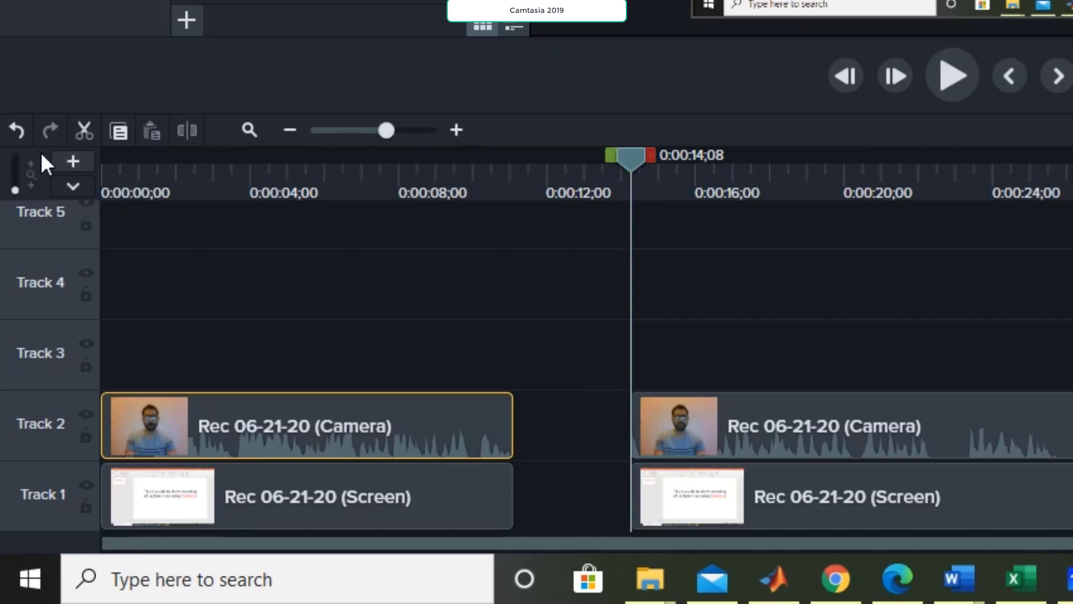
pyautogui.click(18, 126)
pyautogui.click(526, 224)
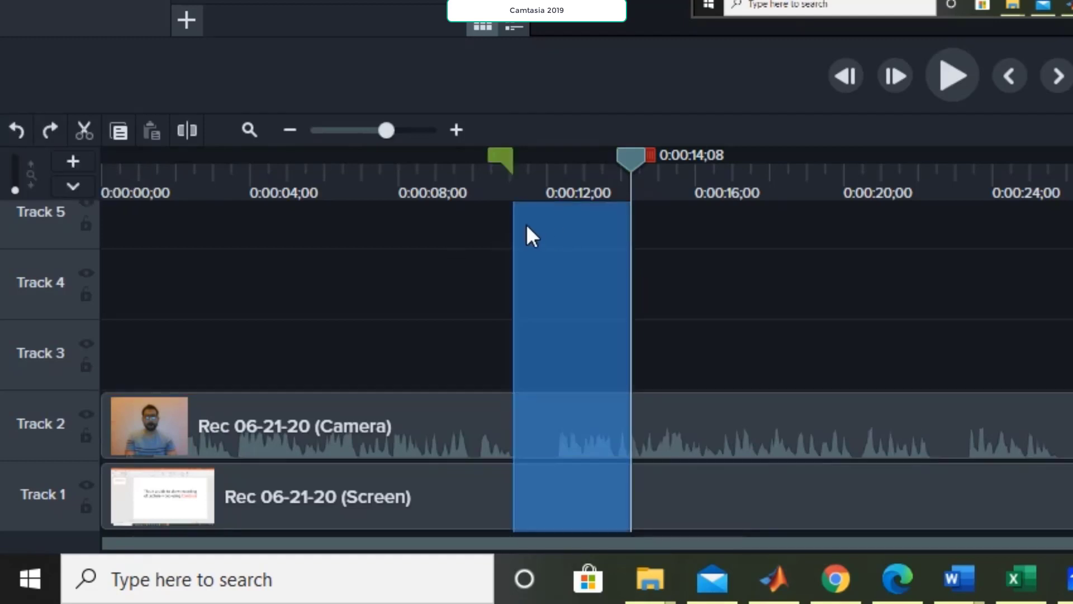
# Step: Ripple-delete the selected range from 0:00:11;03 to 0:00:14;08 on both tracks
pyautogui.rightClick(552, 275)
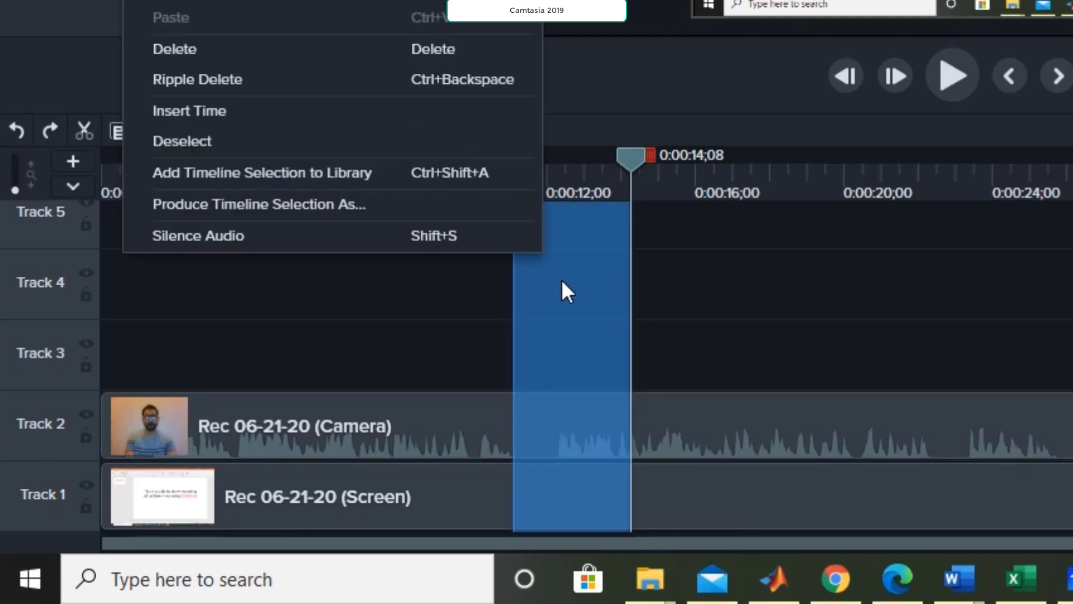
pyautogui.click(423, 78)
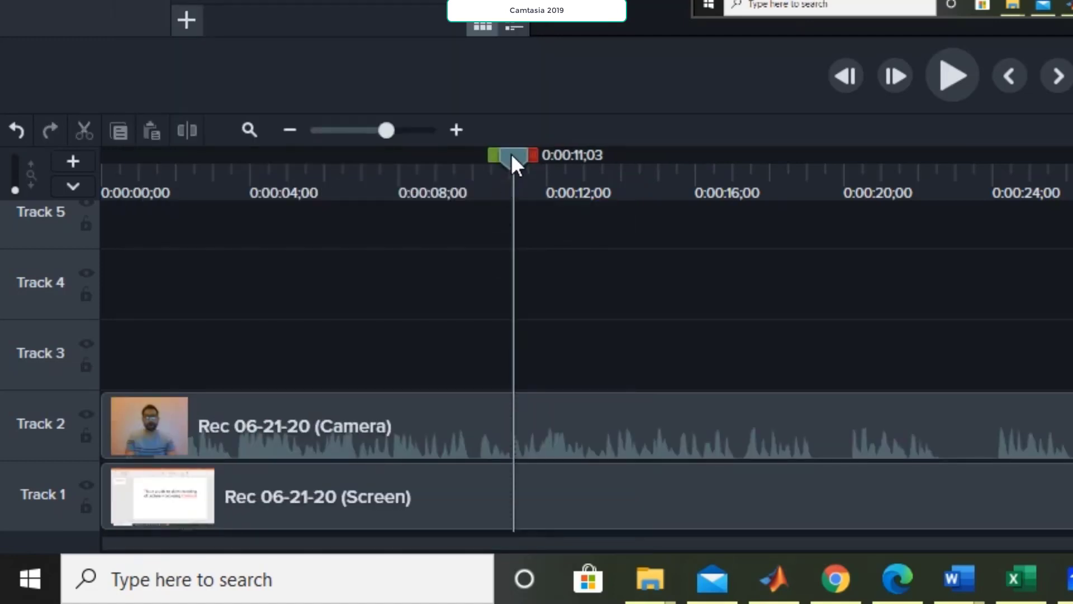
# Step: Zoom in on the timeline around the cut and preview the playback across it, starting at about 0:00:10;17
pyautogui.moveTo(511, 155); pyautogui.dragTo(575, 162)
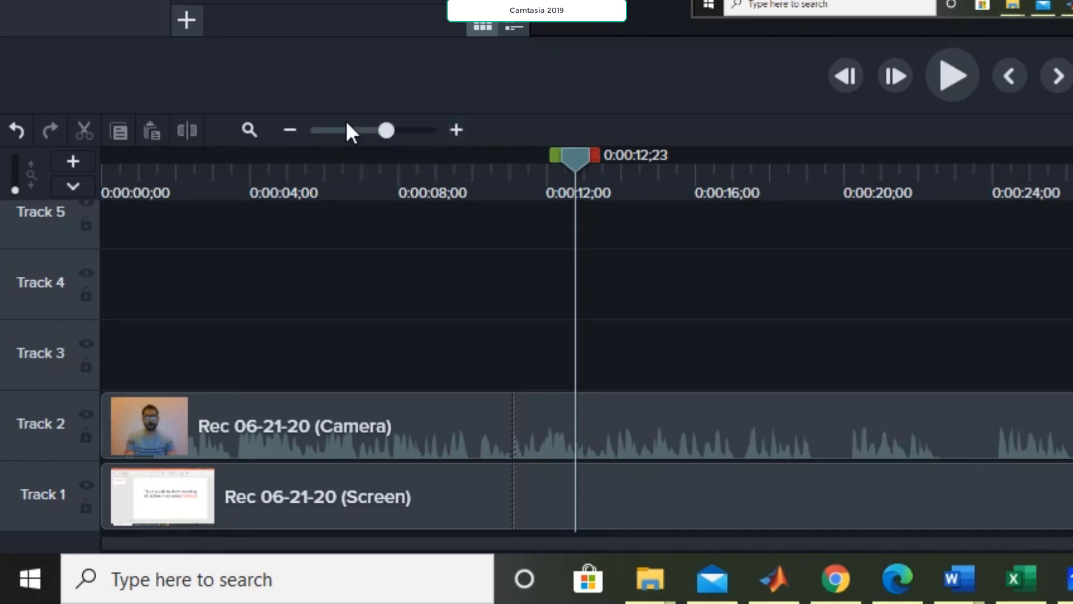
pyautogui.click(454, 128)
pyautogui.click(455, 129)
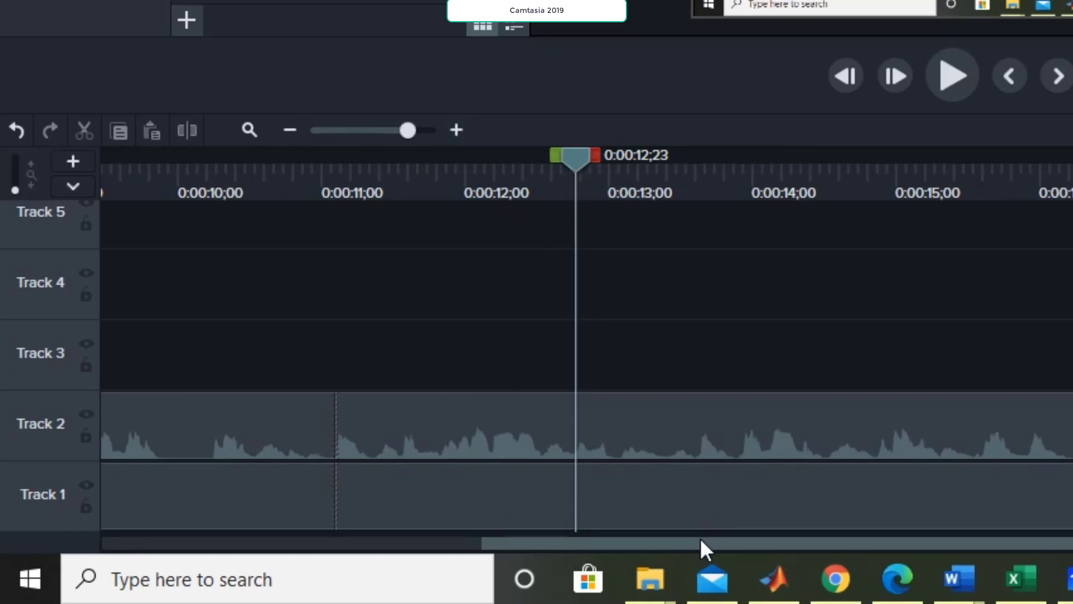
pyautogui.moveTo(701, 540); pyautogui.dragTo(663, 485)
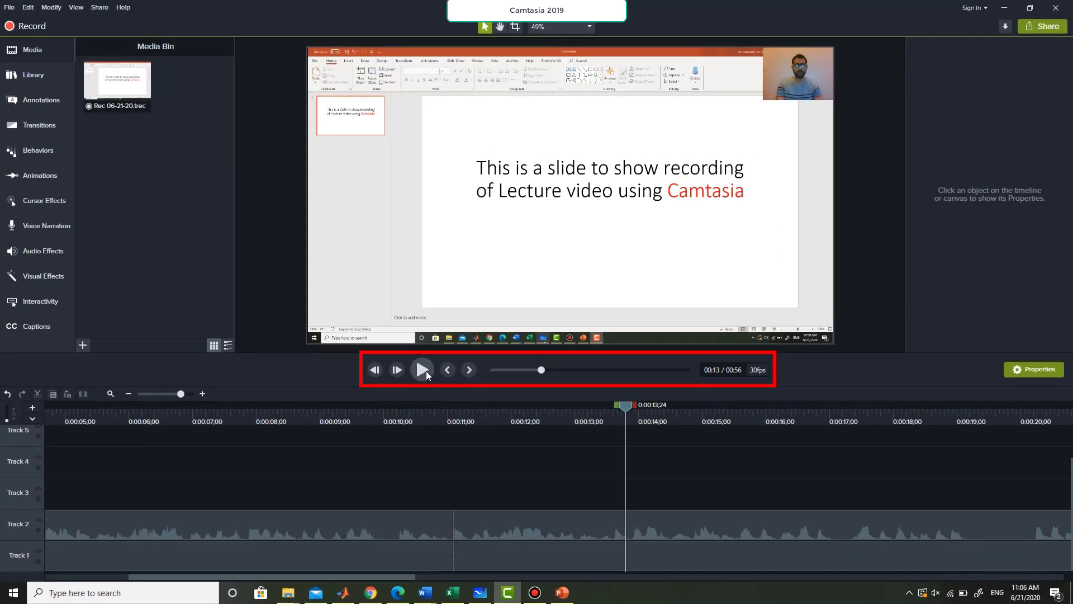
pyautogui.moveTo(625, 406); pyautogui.dragTo(419, 411)
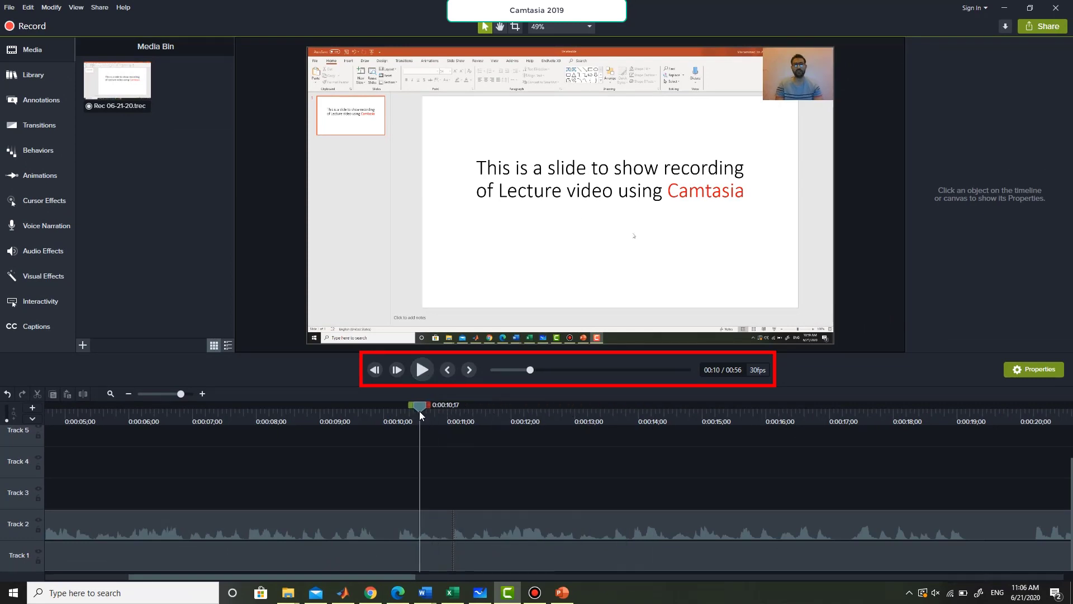
pyautogui.click(424, 375)
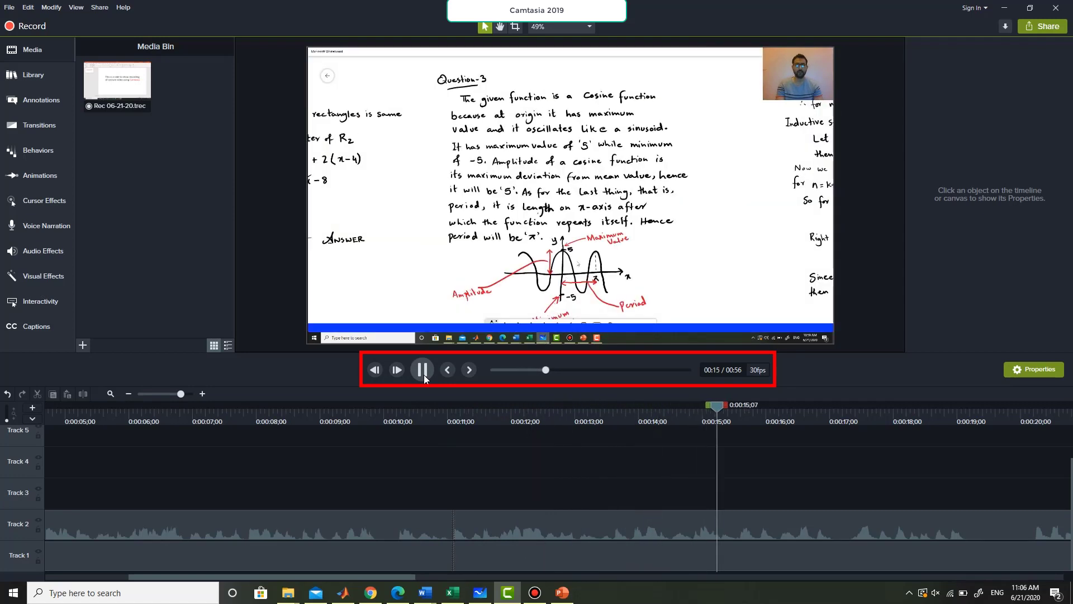
pyautogui.click(423, 371)
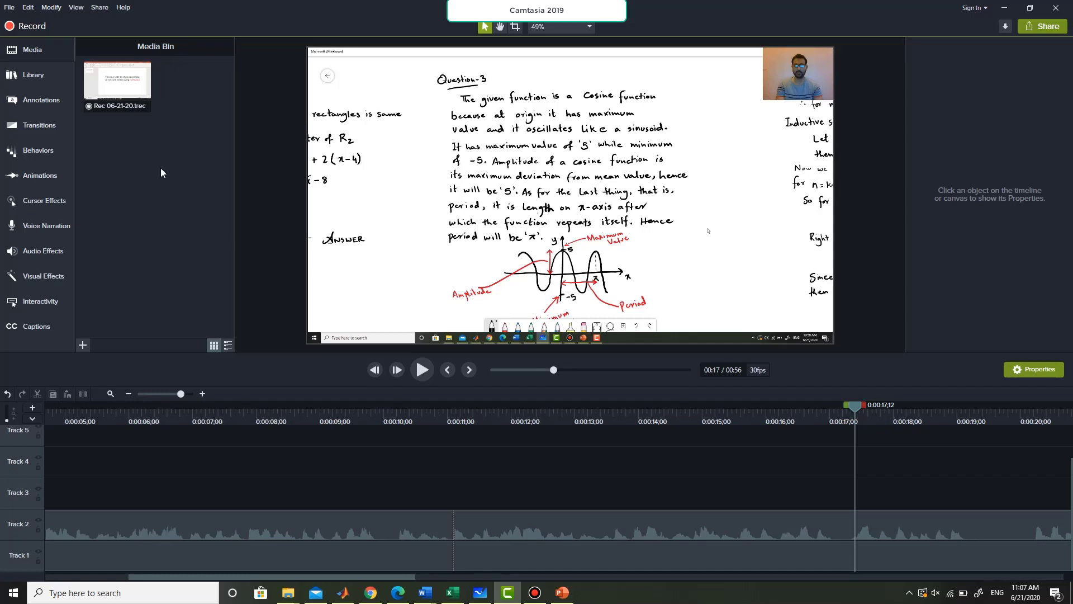
# Step: Show all callout styles and add the red Speech Bubble 2 callout to the canvas beside the graph at 0:00:17;12
pyautogui.click(42, 101)
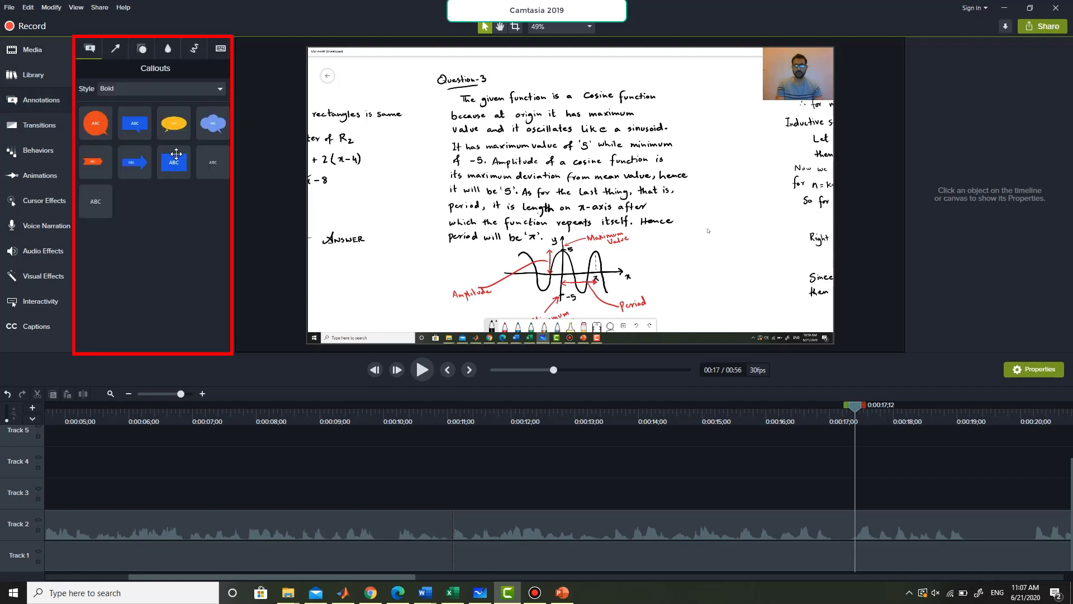
pyautogui.scroll(1, 162, 89)
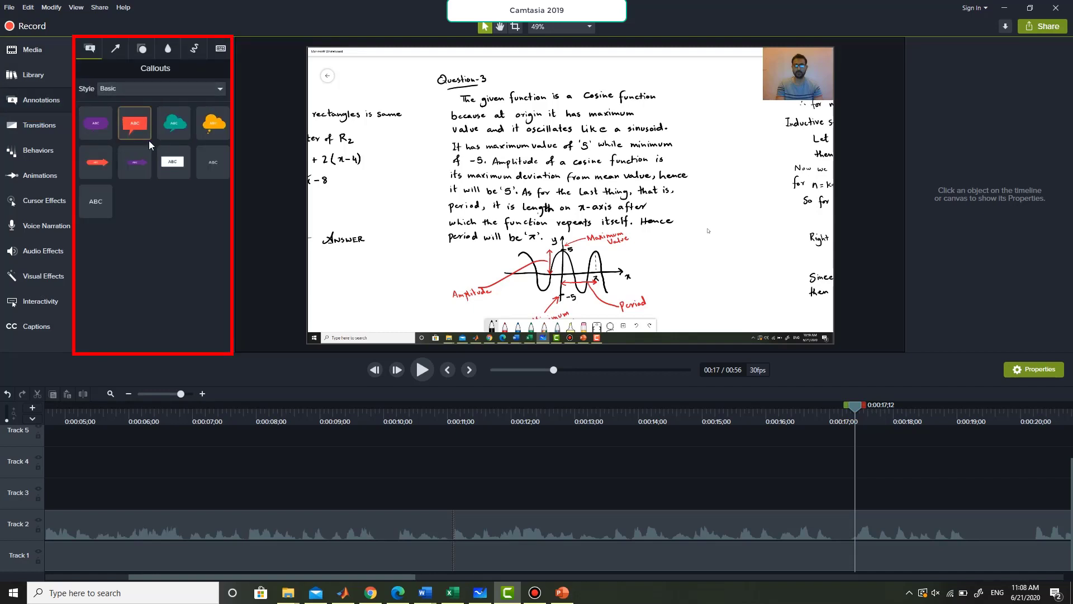
pyautogui.click(177, 89)
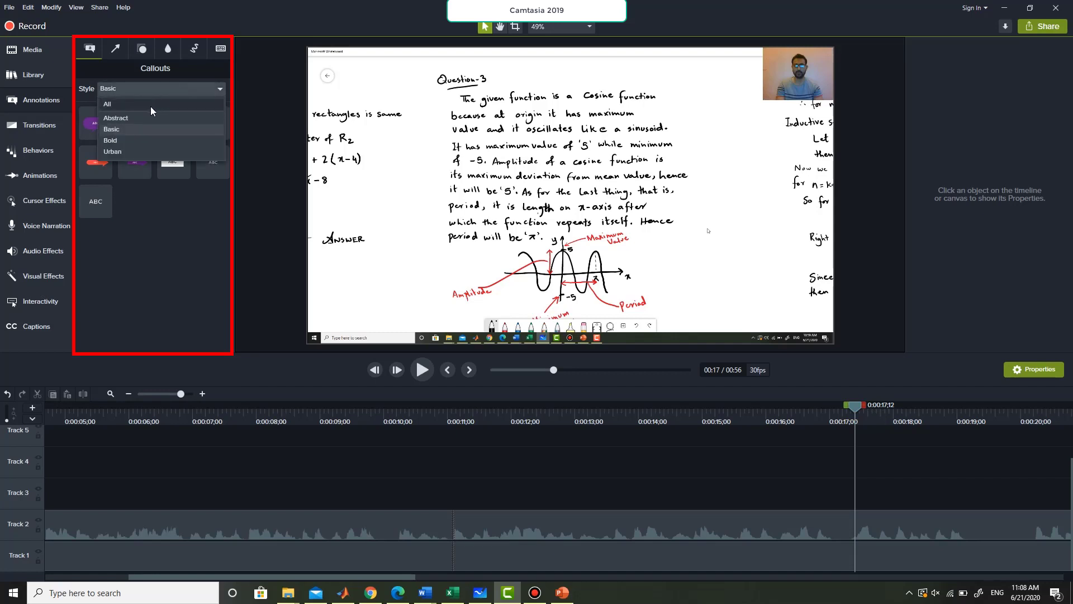
pyautogui.click(150, 107)
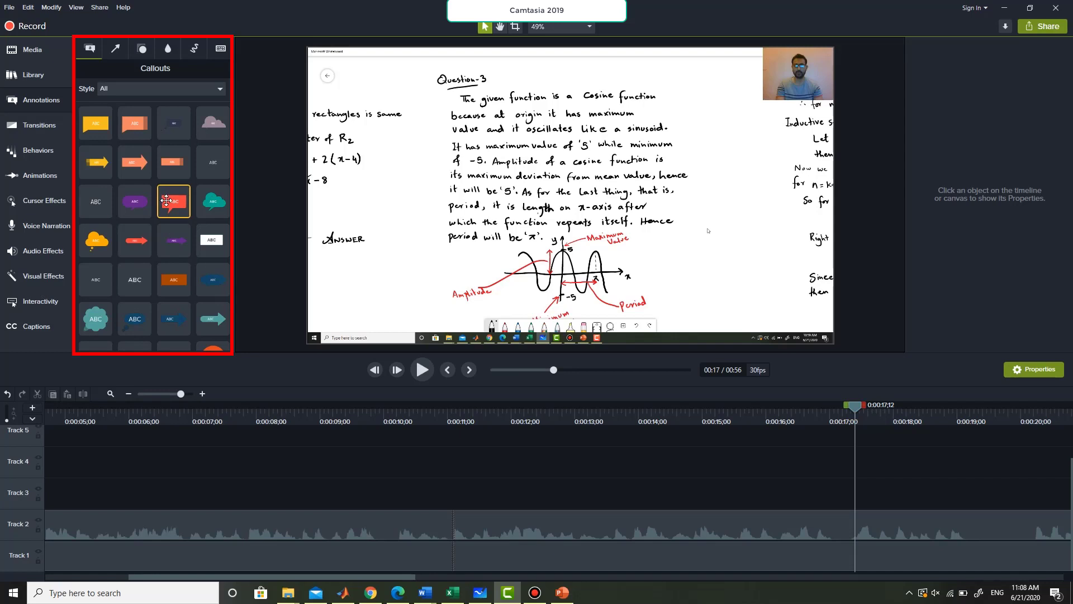
pyautogui.moveTo(166, 201); pyautogui.dragTo(687, 241)
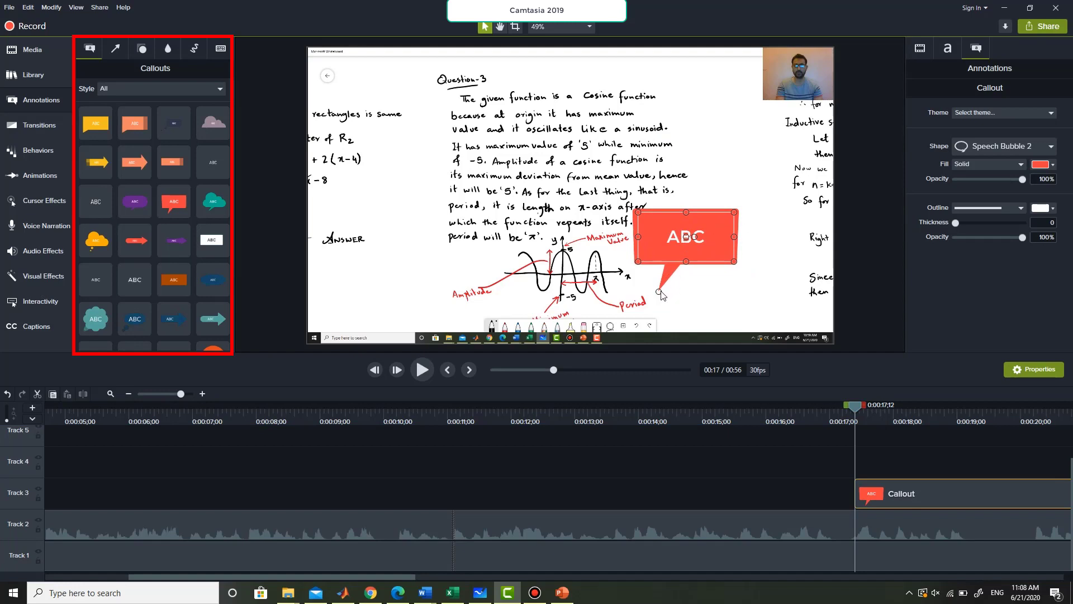
# Step: Move the red callout clear of the handwritten text and stretch its tail to point at the graph's Period label
pyautogui.moveTo(659, 291); pyautogui.dragTo(640, 285)
pyautogui.moveTo(711, 244); pyautogui.dragTo(764, 233)
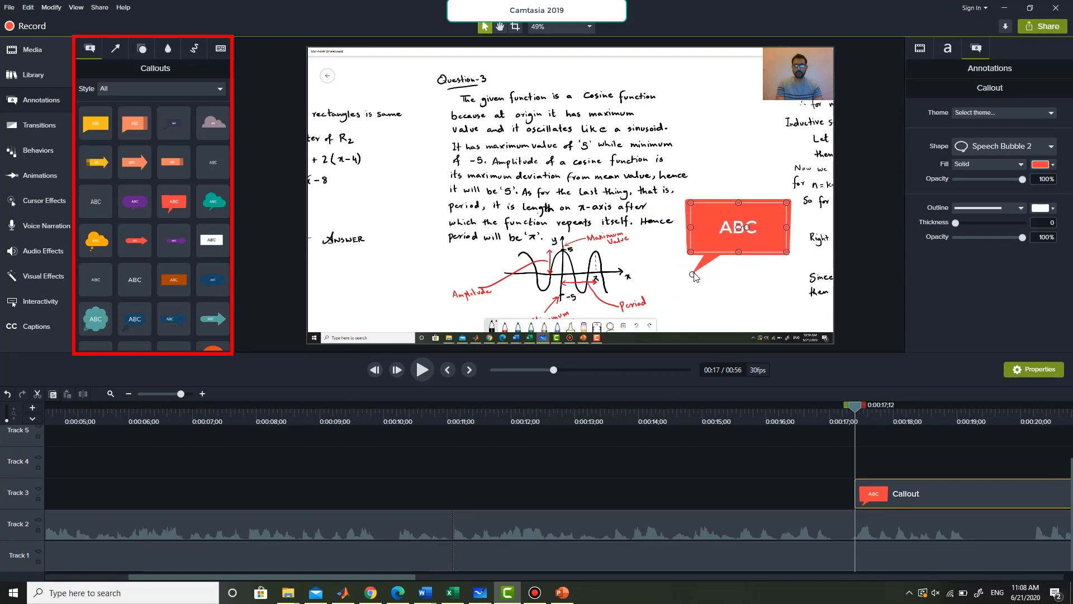
pyautogui.moveTo(692, 274); pyautogui.dragTo(641, 292)
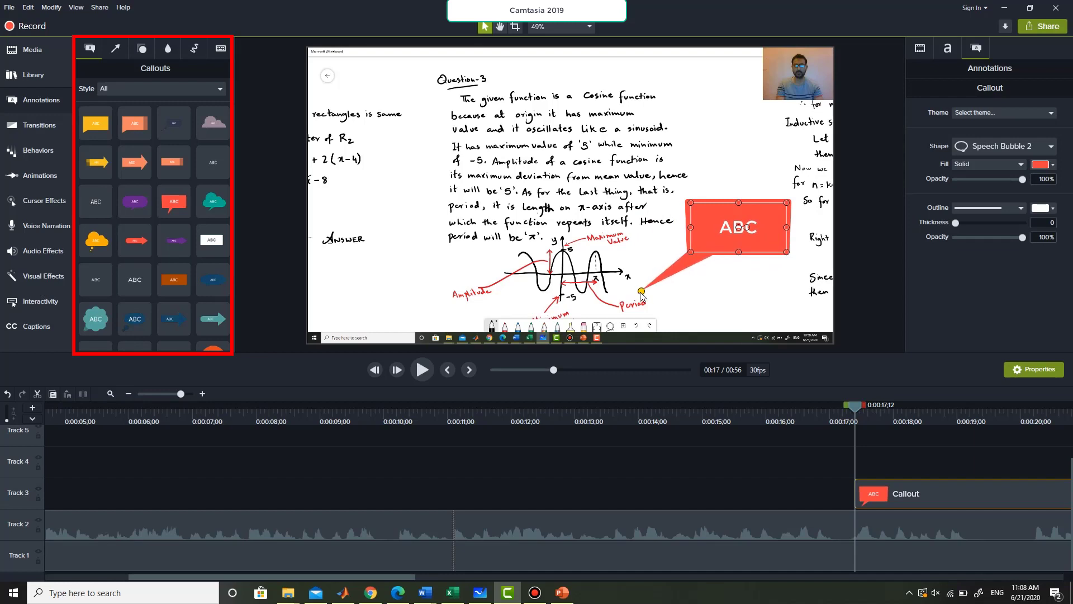
# Step: Replace the callout's text with "Sample Test over here"
pyautogui.doubleClick(745, 225)
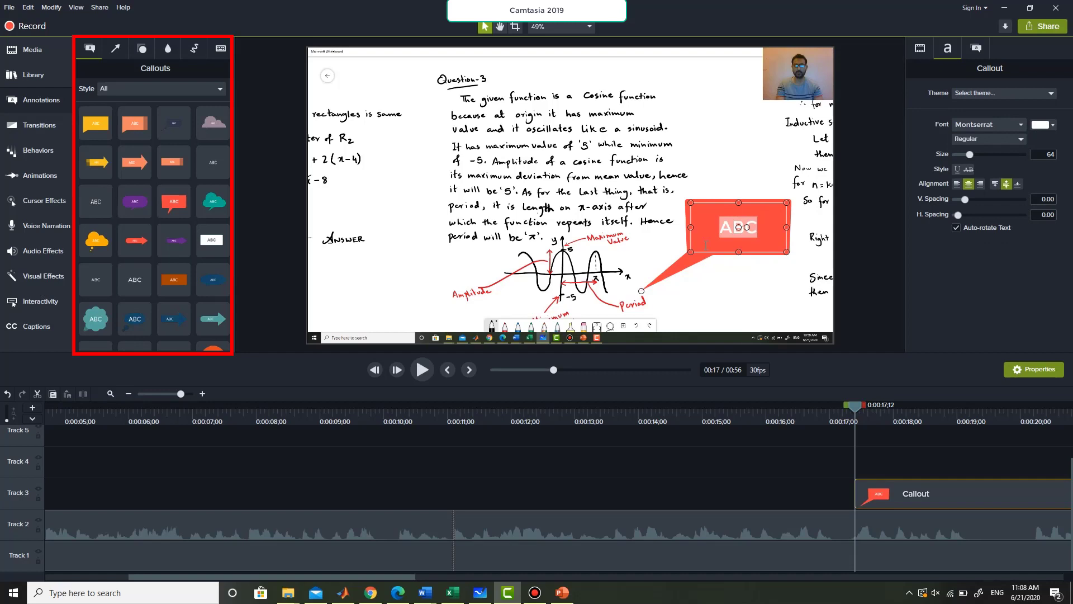
pyautogui.press('BackSpace')
pyautogui.write('Sampl')
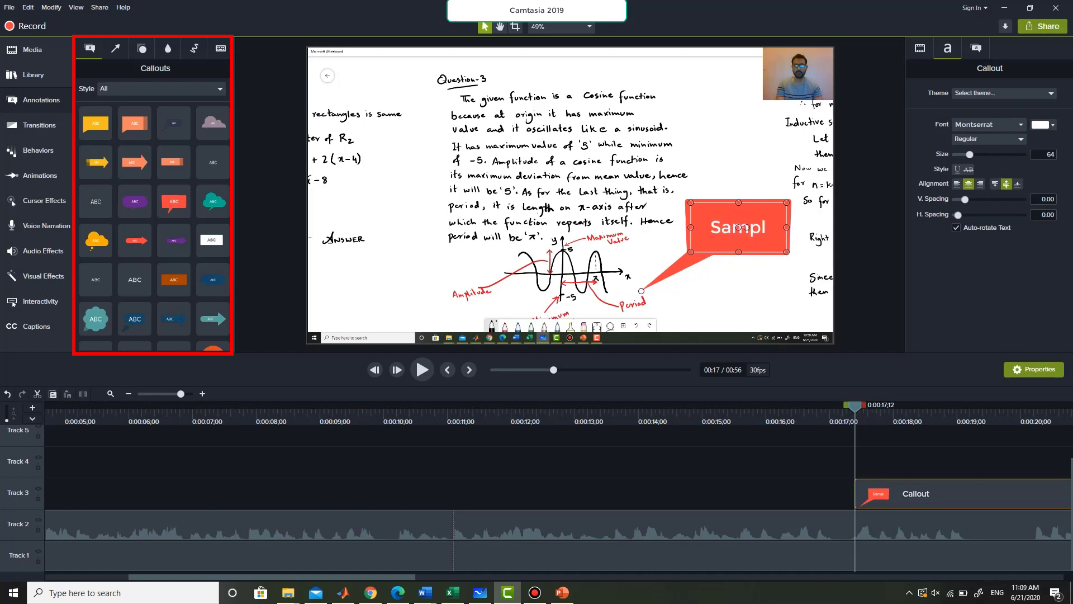
pyautogui.write('e Test o')
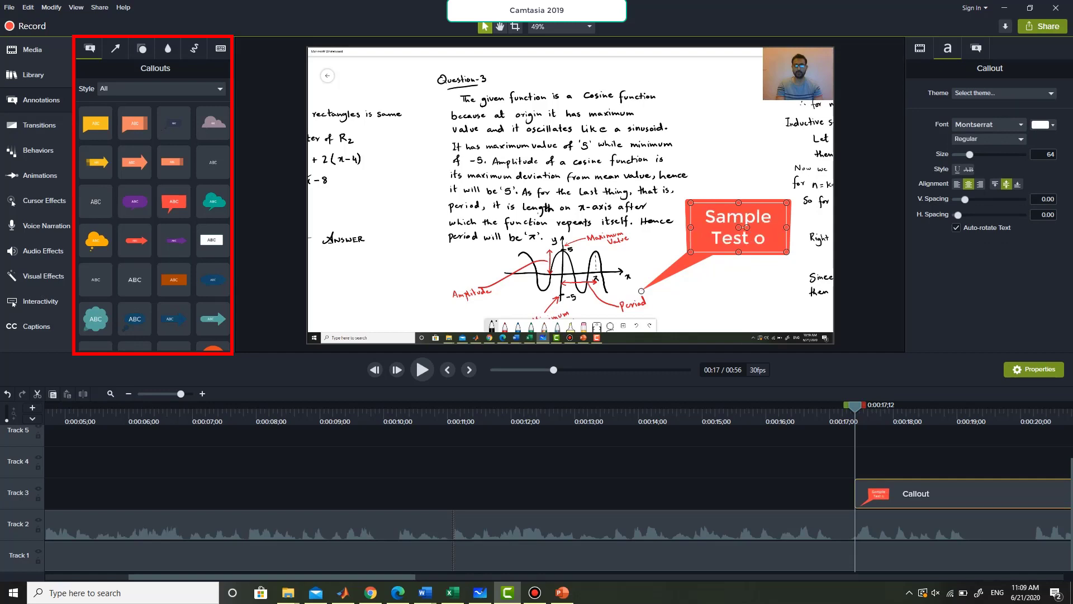
pyautogui.write('ver here')
pyautogui.click(631, 330)
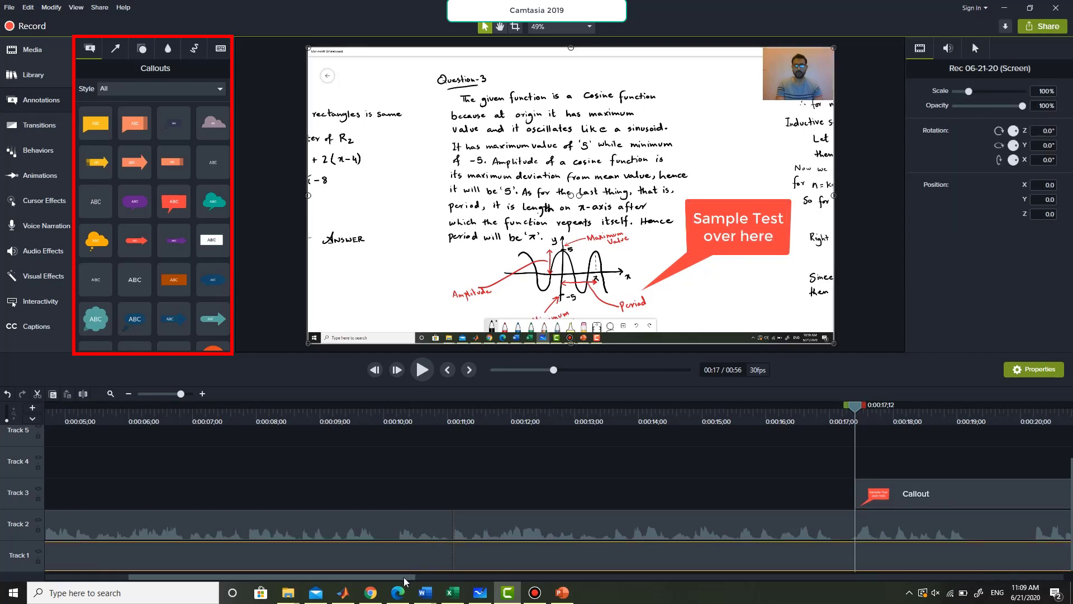
# Step: Preview the callout's playback starting at 0:00:14;27, and extend its clip to a duration of about 9 seconds
pyautogui.moveTo(403, 576); pyautogui.dragTo(541, 568)
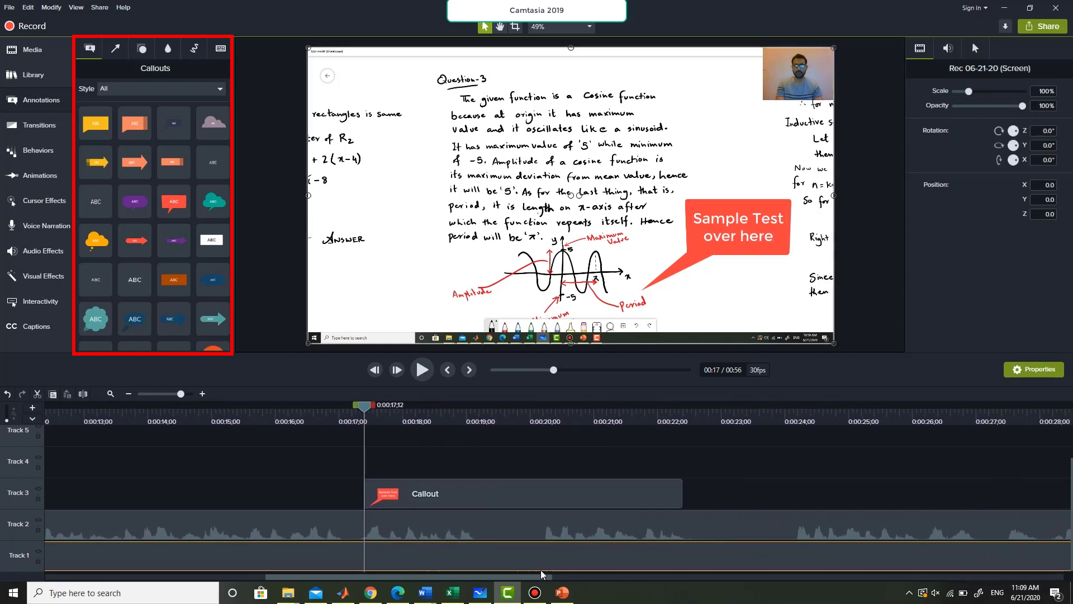
pyautogui.click(520, 504)
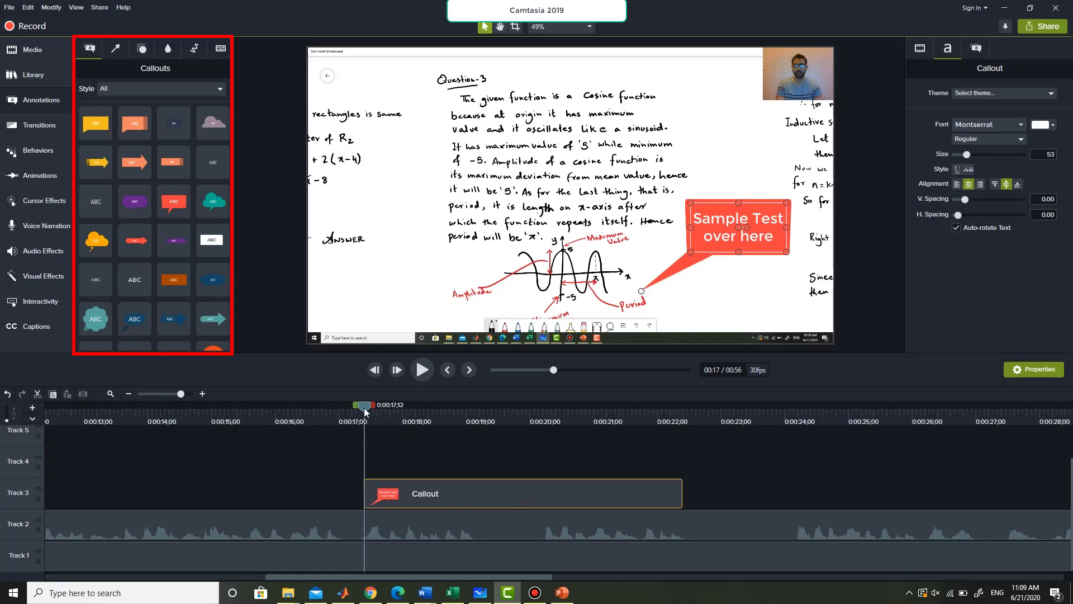
pyautogui.moveTo(254, 409); pyautogui.dragTo(199, 409)
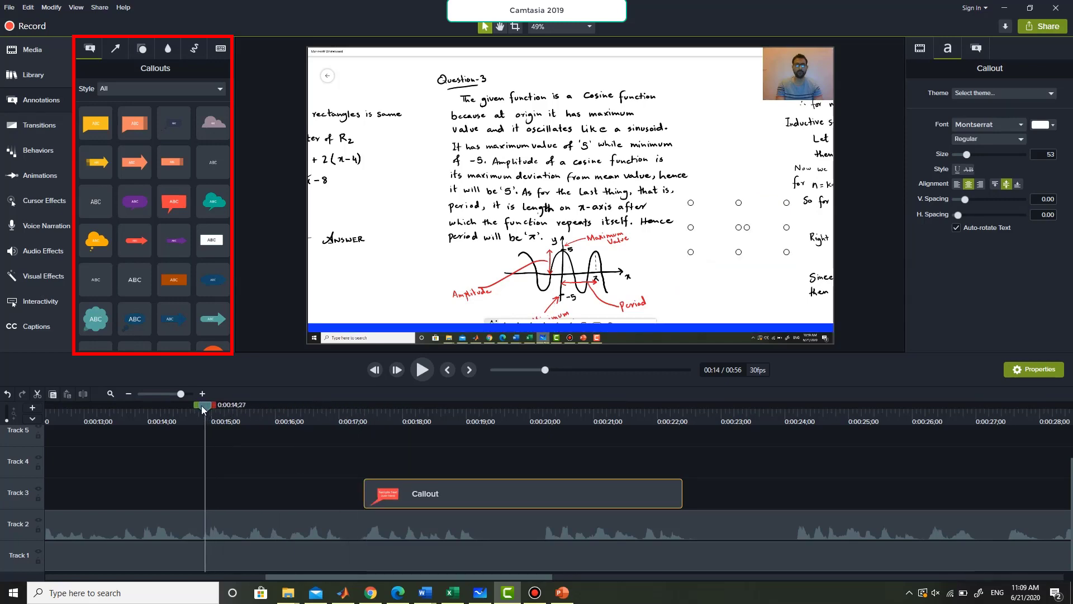
pyautogui.click(420, 371)
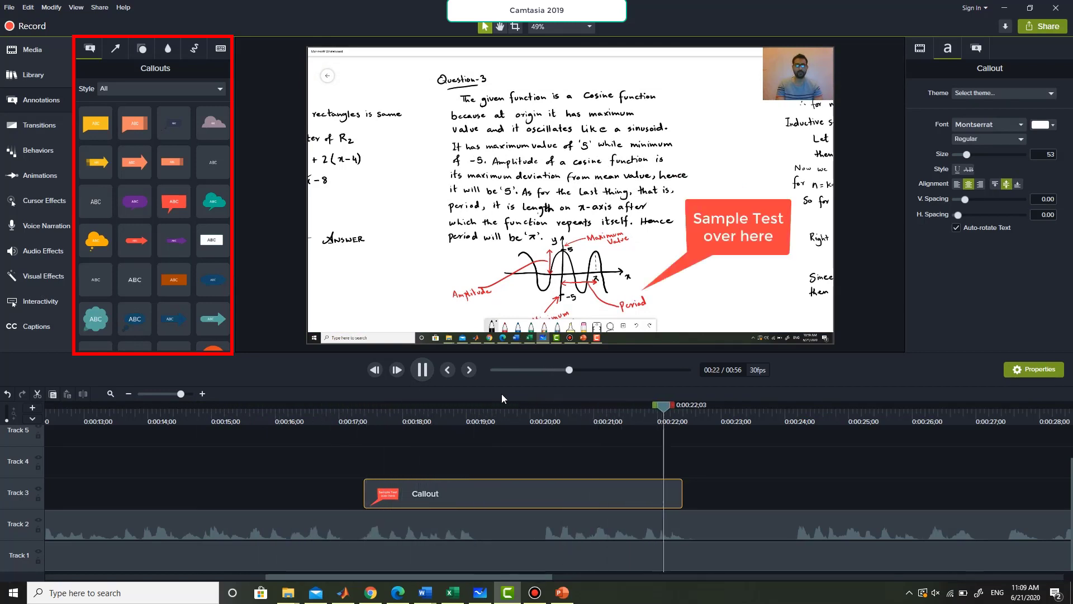
pyautogui.press('space')
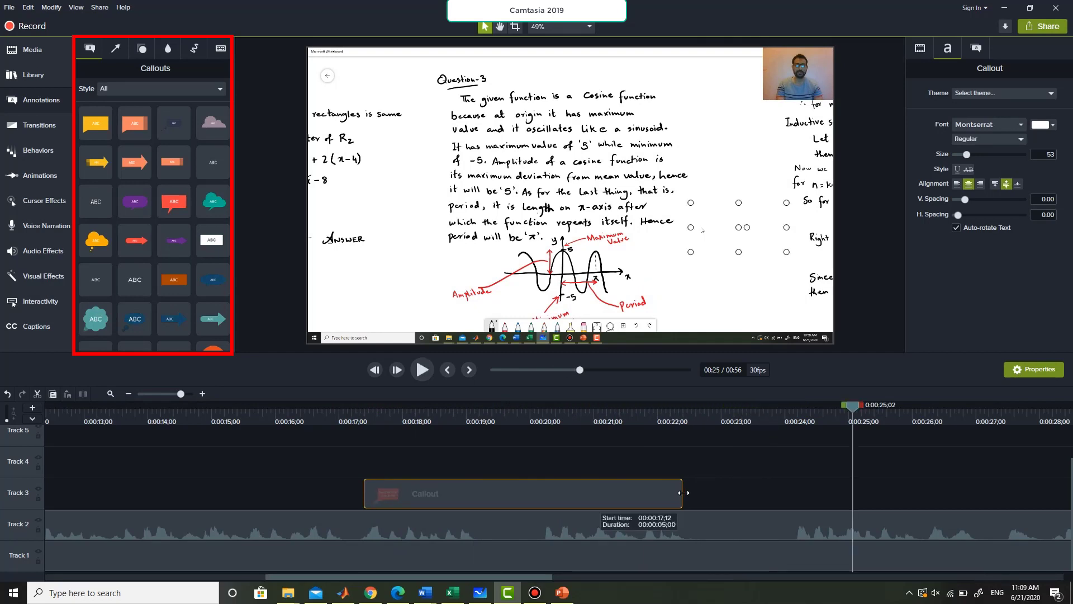
pyautogui.moveTo(683, 494); pyautogui.dragTo(804, 489)
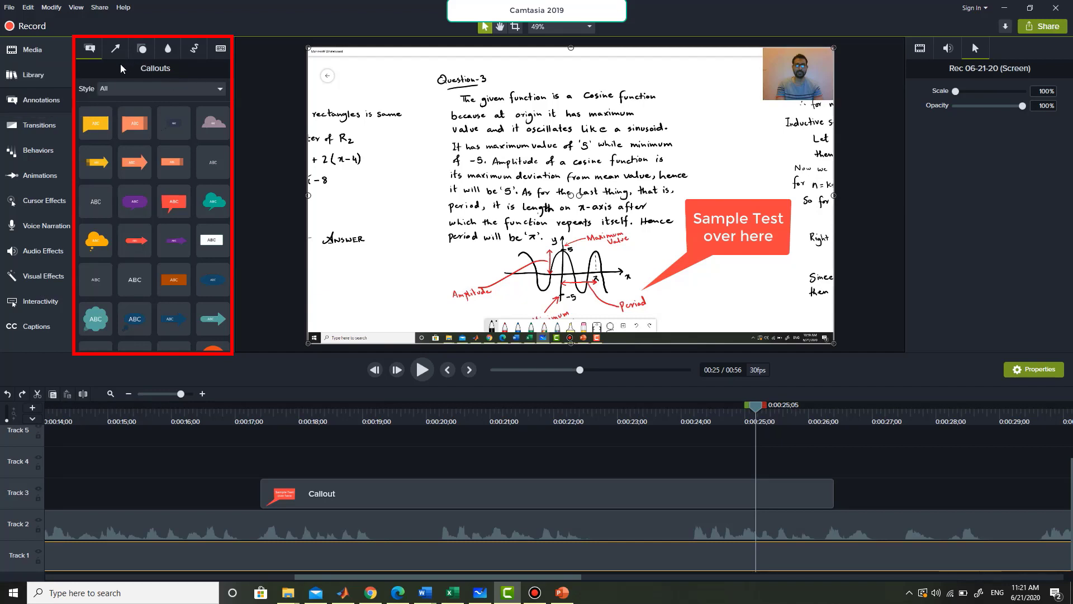
# Step: Look through the arrow and shape annotations, and add a Blur annotation over the handwritten text at 0:00:25;05
pyautogui.click(118, 50)
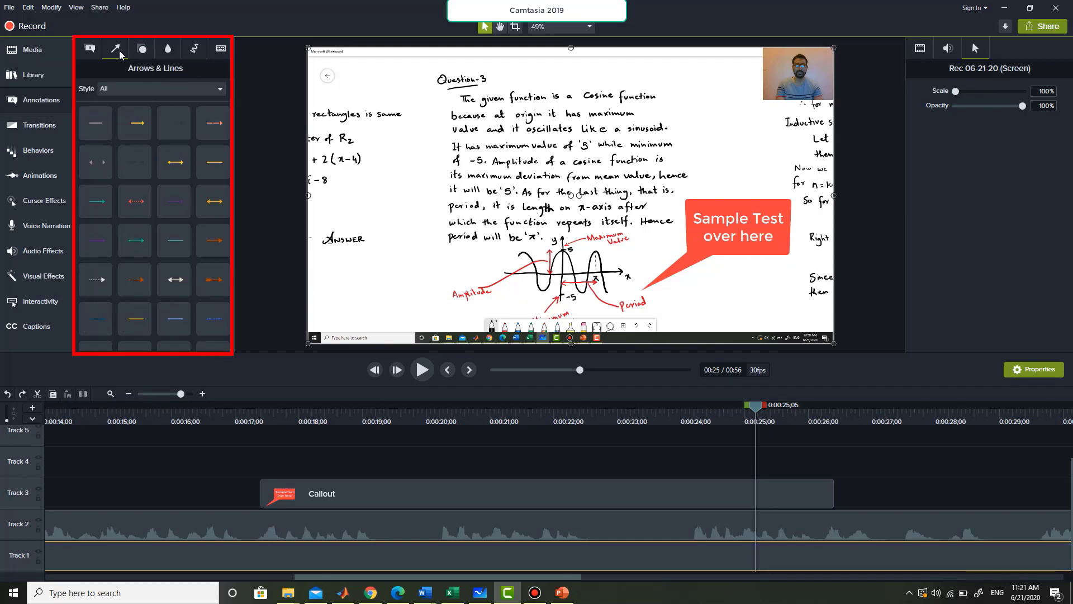
pyautogui.click(143, 51)
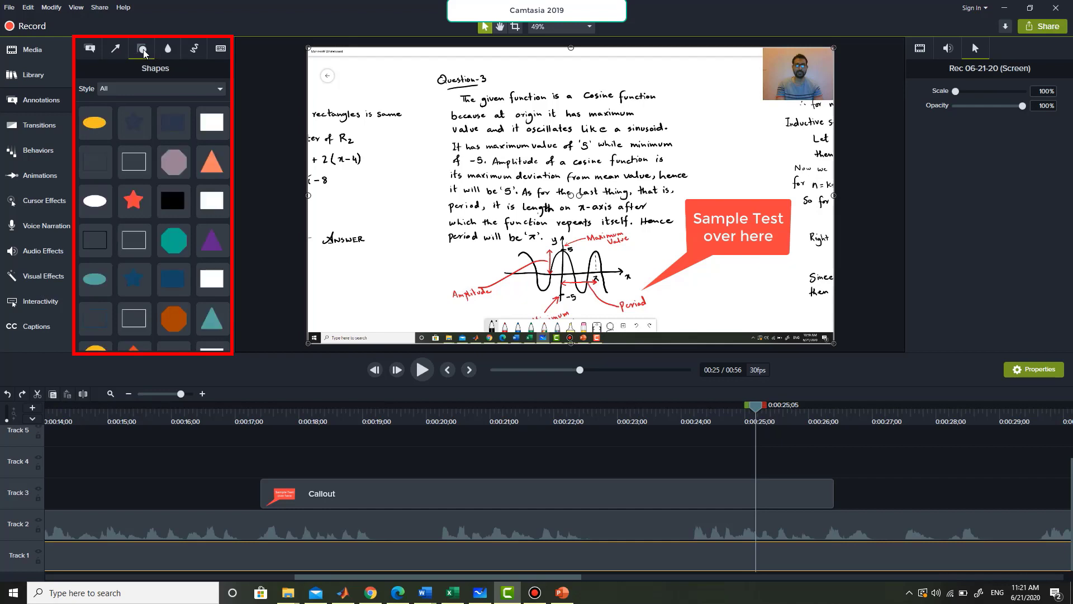
pyautogui.click(166, 52)
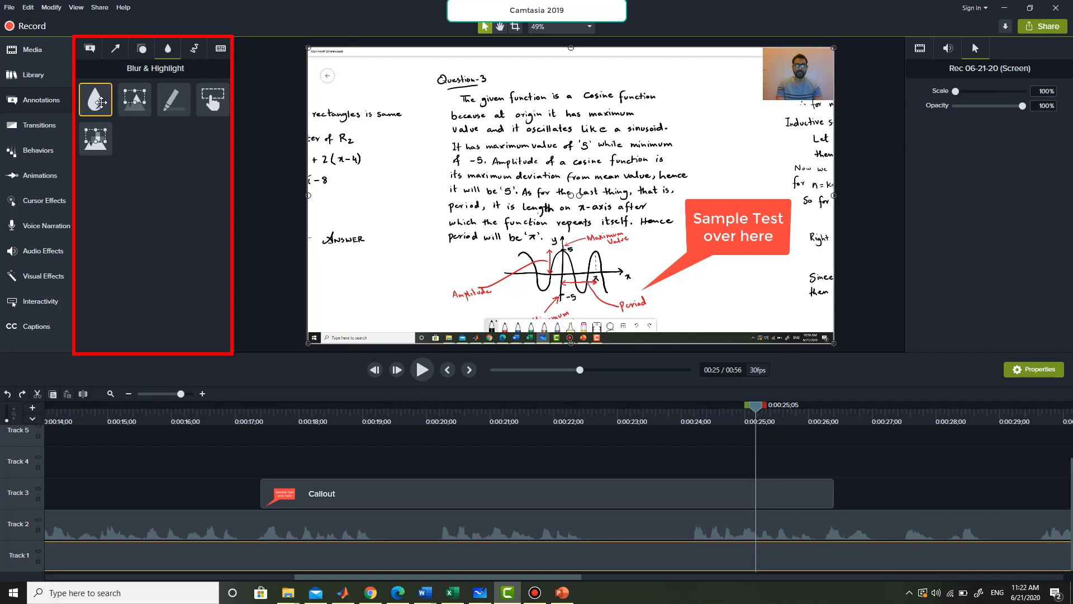
pyautogui.moveTo(101, 102); pyautogui.dragTo(577, 135)
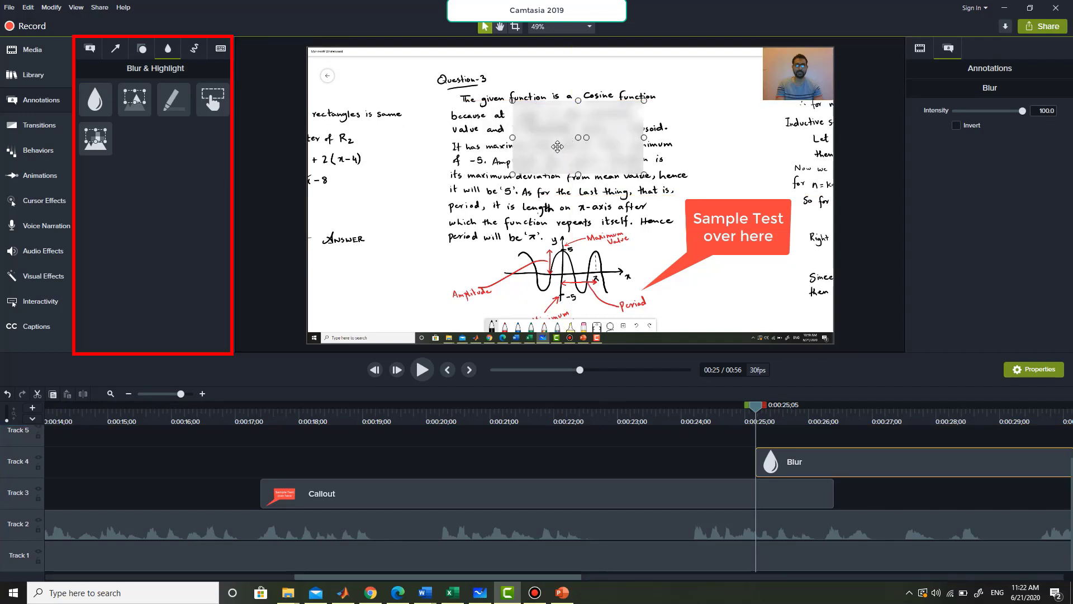
# Step: Extend the Blur clip to a duration of 0:00:08;04 and fit the blurred area over the camera picture
pyautogui.click(770, 462)
pyautogui.hscroll(5, 699, 498)
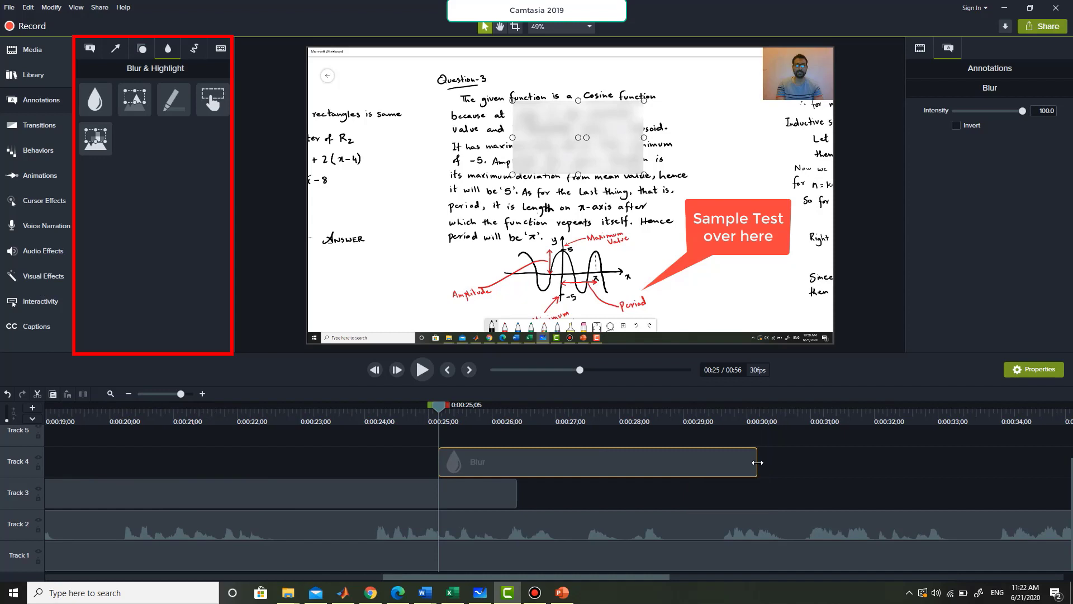
pyautogui.moveTo(757, 462); pyautogui.dragTo(958, 464)
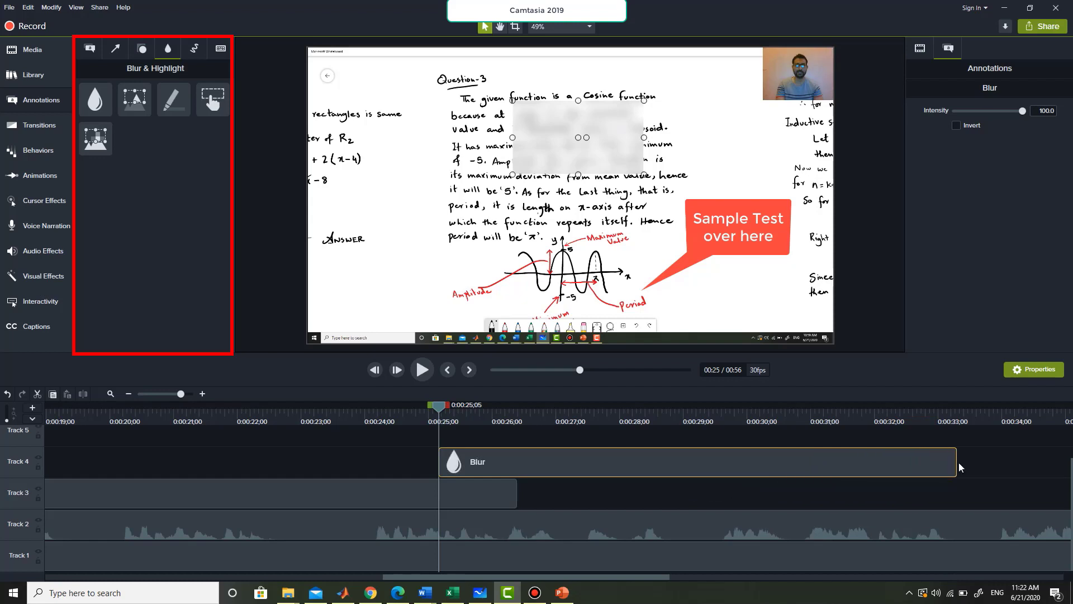
pyautogui.moveTo(545, 160); pyautogui.dragTo(658, 134)
pyautogui.moveTo(685, 126); pyautogui.dragTo(763, 103)
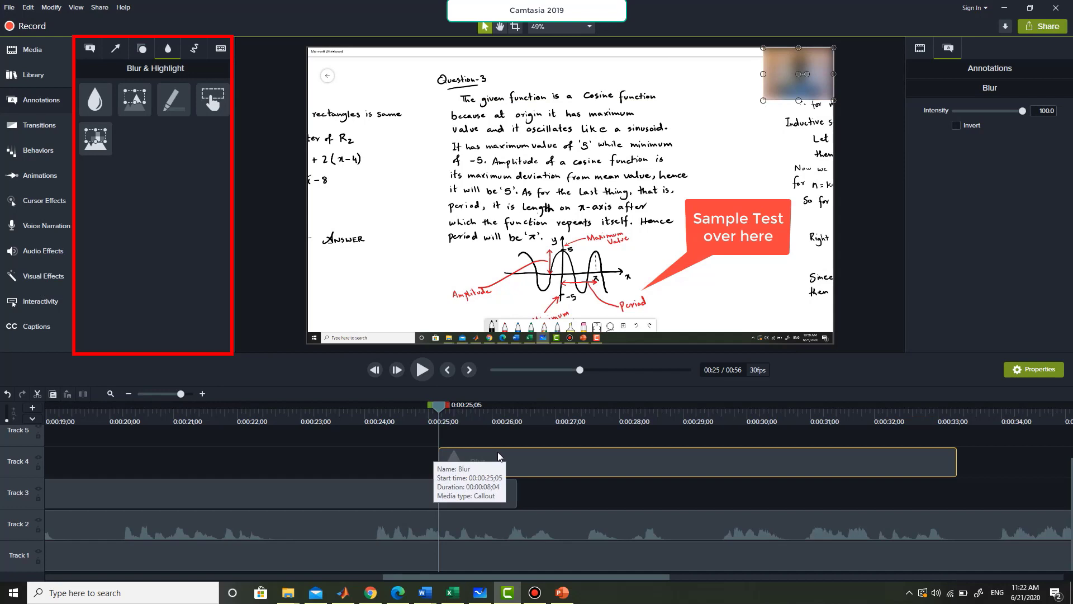
# Step: Move the Blur clip down to Track 3, directly after the callout, and preview the playback from 0:00:25;05
pyautogui.click(510, 499)
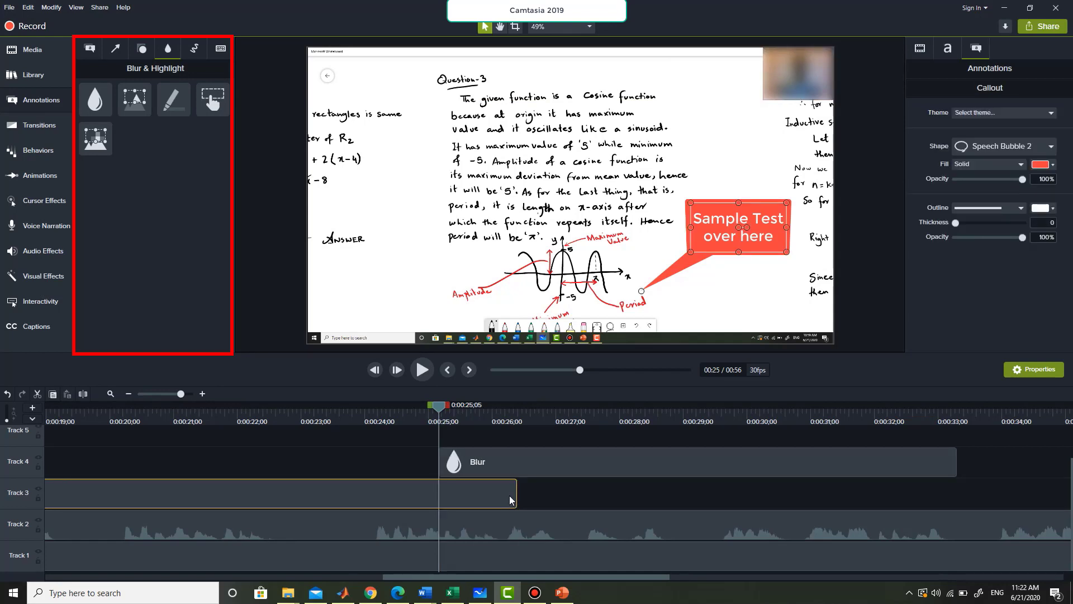
pyautogui.click(503, 468)
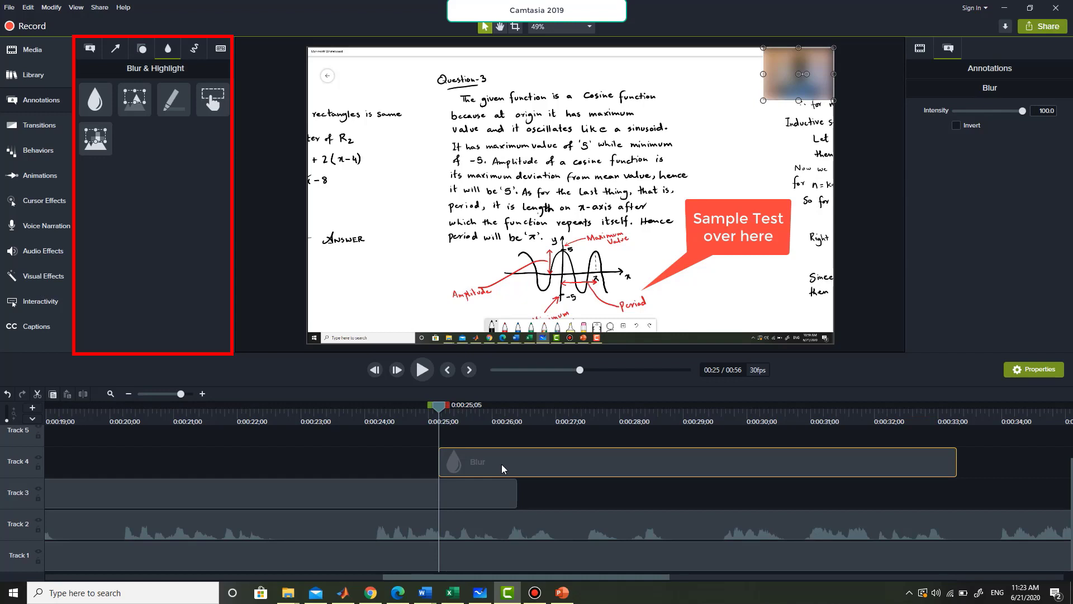
pyautogui.moveTo(502, 469); pyautogui.dragTo(588, 491)
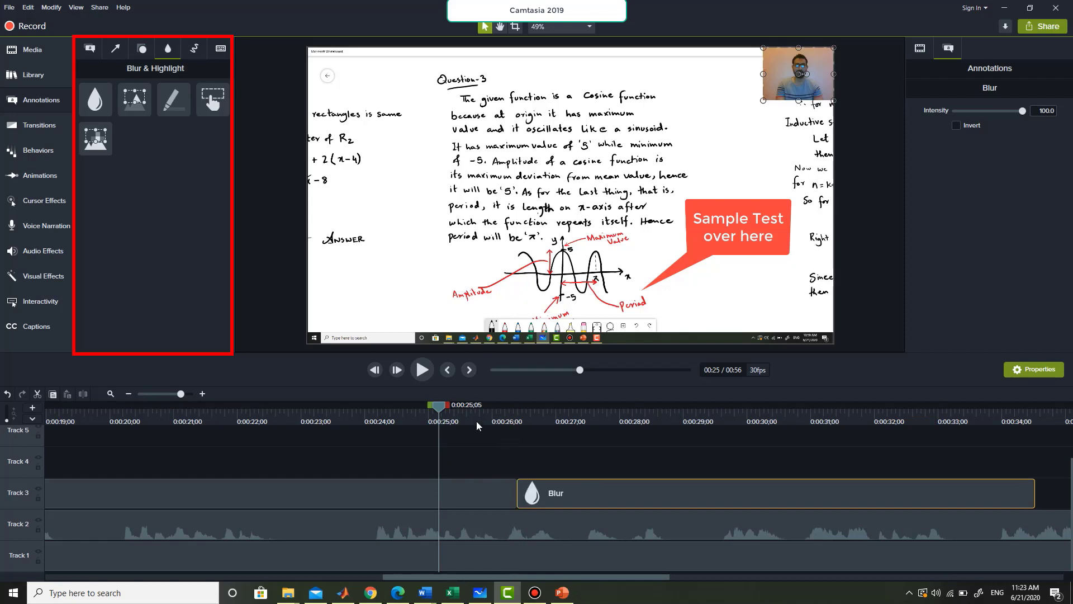
pyautogui.click(423, 370)
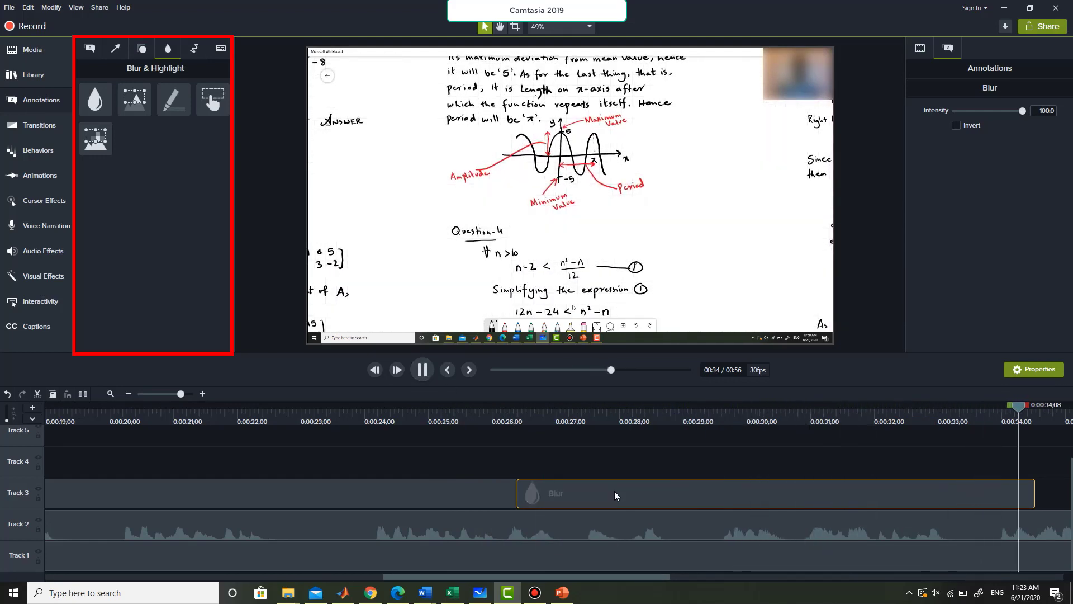
pyautogui.press('space')
# Step: Try a Spotlight annotation over the graph at 0:00:38;12 and raise its intensity
pyautogui.moveTo(138, 108); pyautogui.dragTo(555, 159)
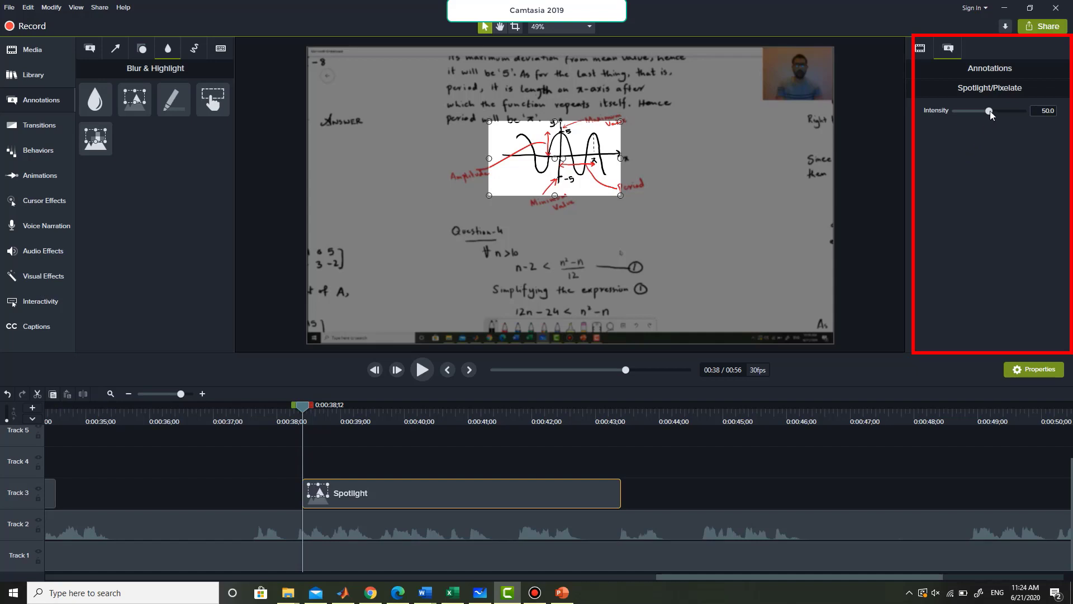
pyautogui.moveTo(989, 111); pyautogui.dragTo(1008, 111)
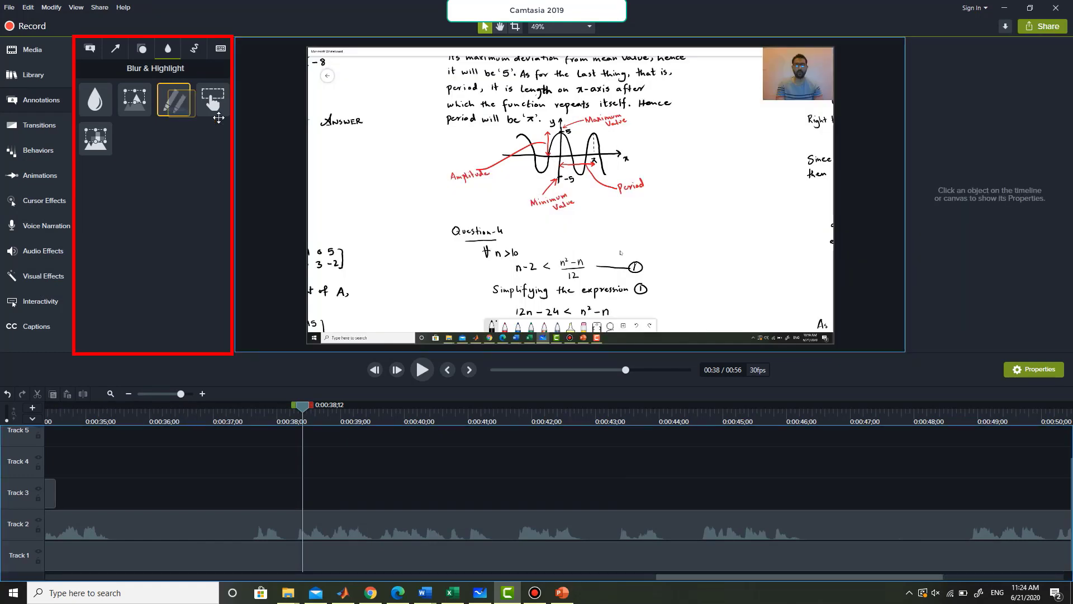
# Step: Try a yellow Highlighter enlarged to cover the whole graph at 0:00:38;12 and lengthened to about 6 seconds, and delete it
pyautogui.moveTo(173, 101)
pyautogui.mouseDown()
pyautogui.moveTo(383, 158)
pyautogui.moveTo(558, 157)
pyautogui.moveTo(575, 206)
pyautogui.moveTo(552, 165)
pyautogui.mouseUp()
pyautogui.moveTo(613, 195); pyautogui.dragTo(649, 212)
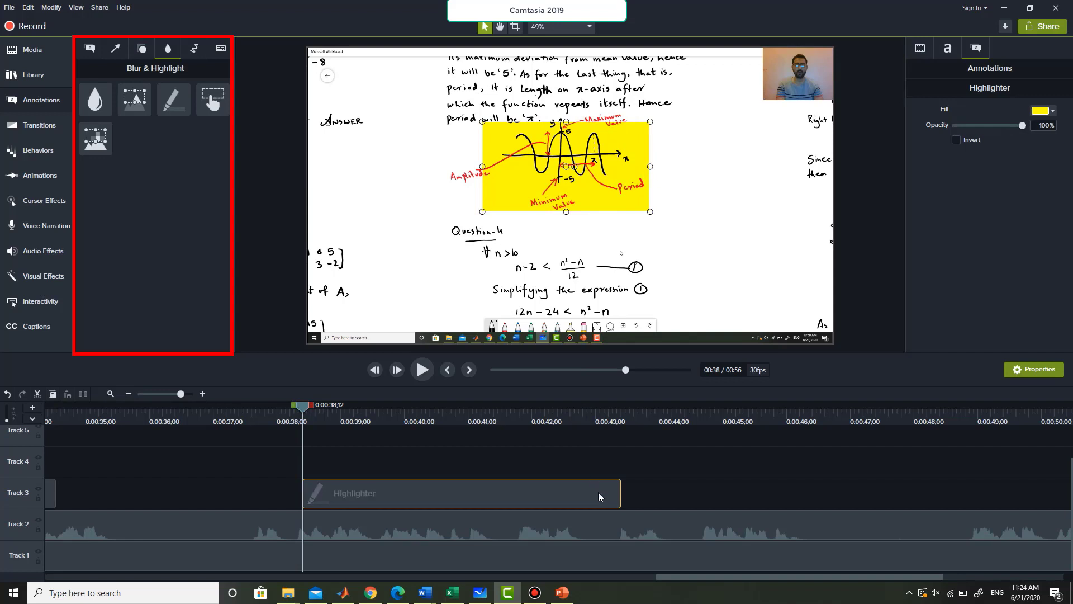
pyautogui.moveTo(620, 495)
pyautogui.mouseDown()
pyautogui.moveTo(741, 498)
pyautogui.moveTo(699, 497)
pyautogui.mouseUp()
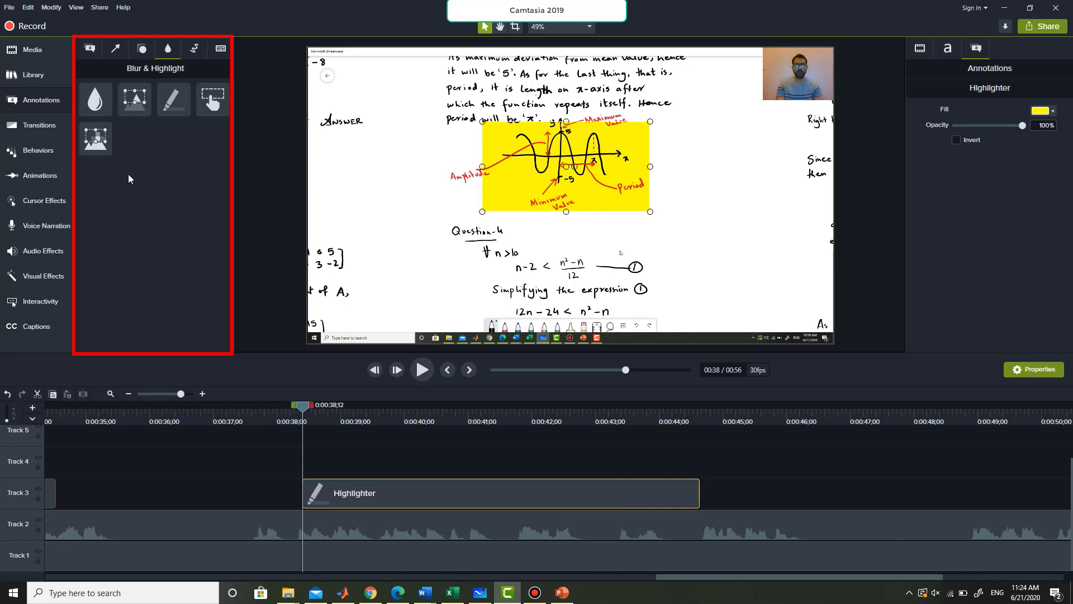
pyautogui.press('Delete')
# Step: Split the Track 1 screen recording at 0:00:14;22, where the slide changes to the handwritten notes
pyautogui.click(49, 132)
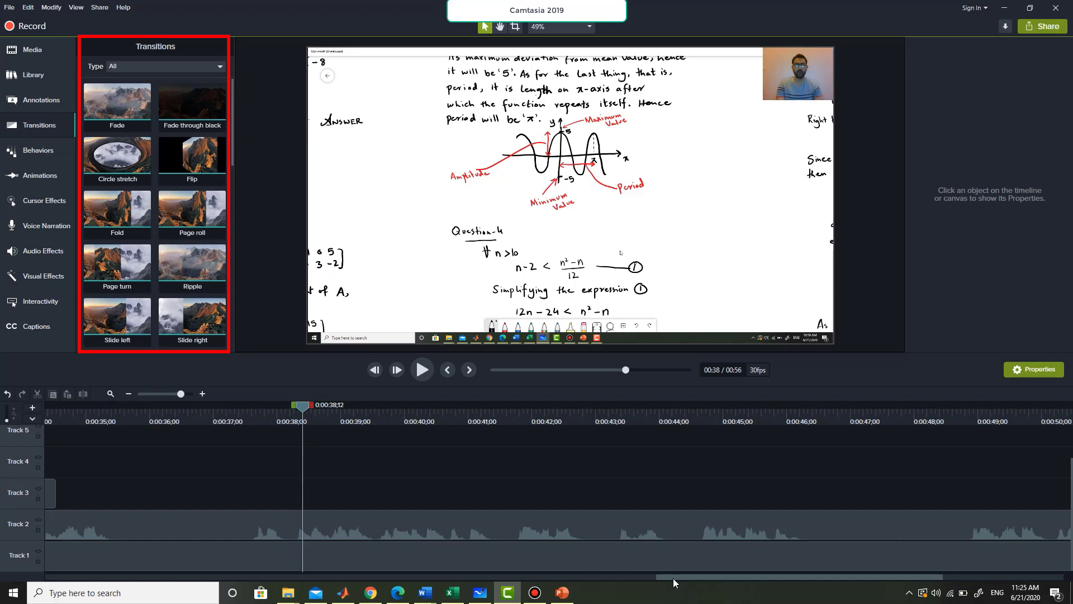
pyautogui.moveTo(673, 578); pyautogui.dragTo(196, 578)
pyautogui.click(499, 410)
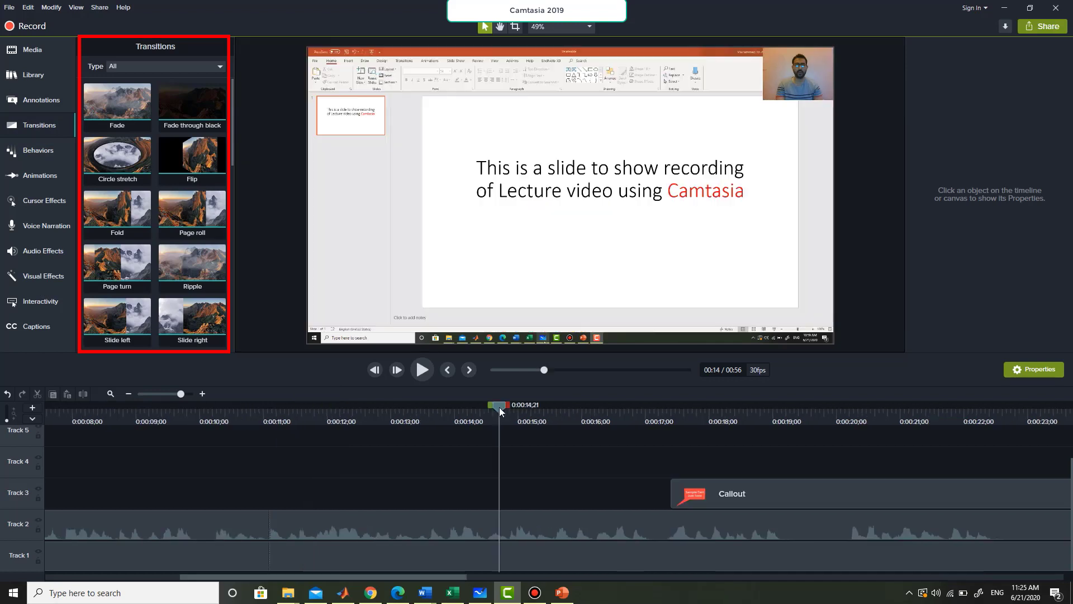
pyautogui.moveTo(499, 409); pyautogui.dragTo(501, 409)
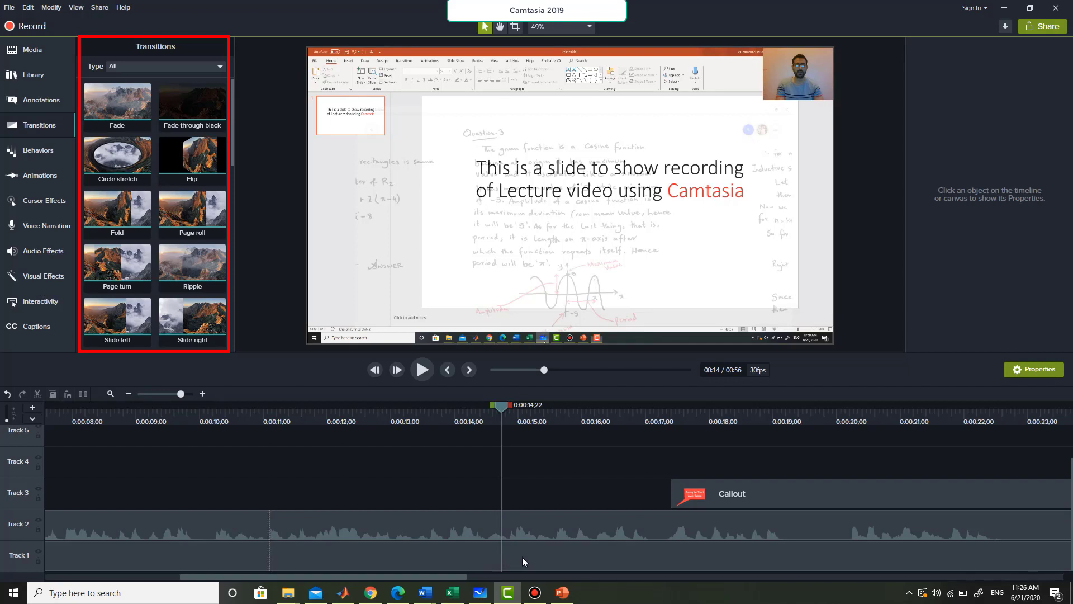
pyautogui.click(460, 559)
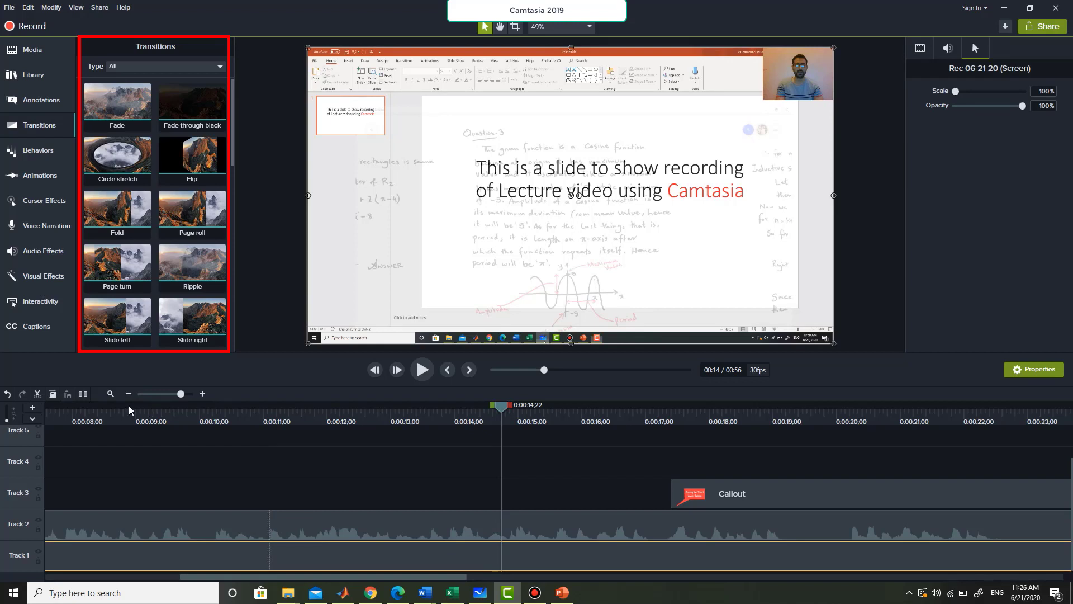
pyautogui.click(82, 395)
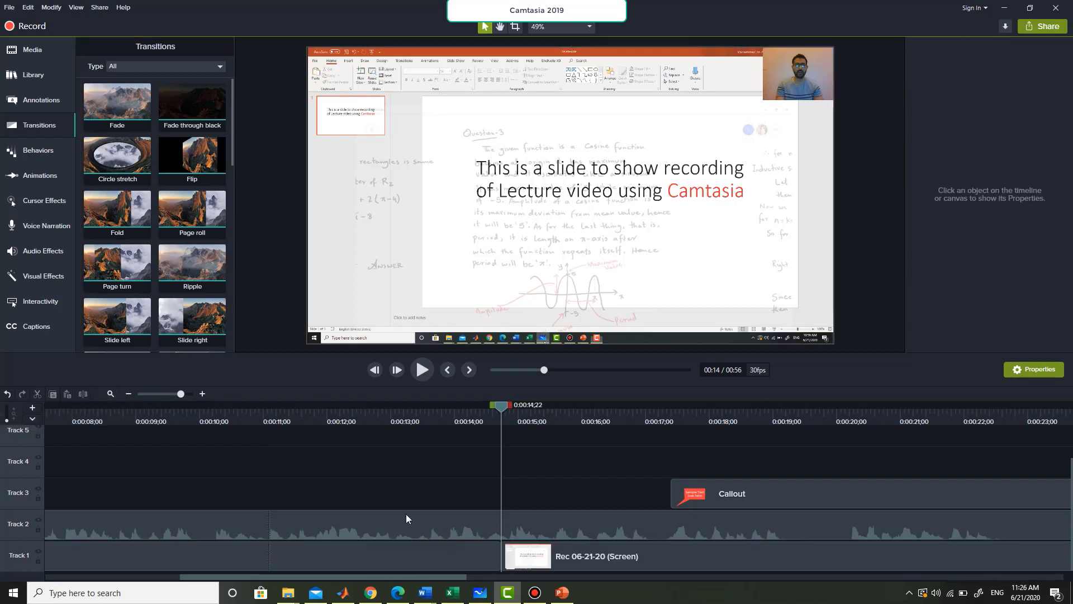
# Step: Add a Fold transition at the cut between the two screen recording clips on Track 1
pyautogui.click(427, 565)
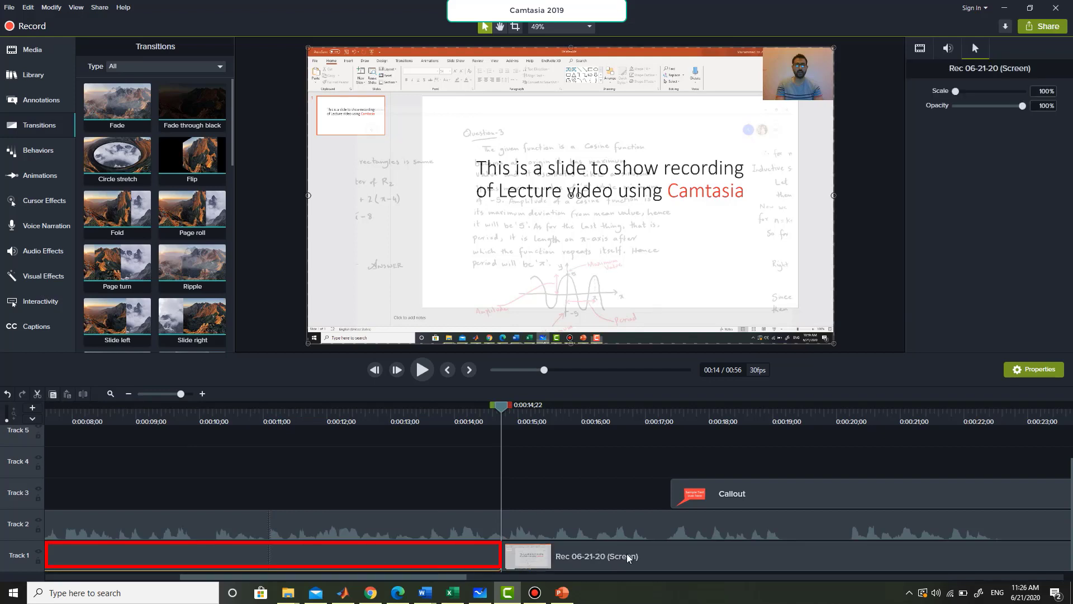
pyautogui.click(668, 552)
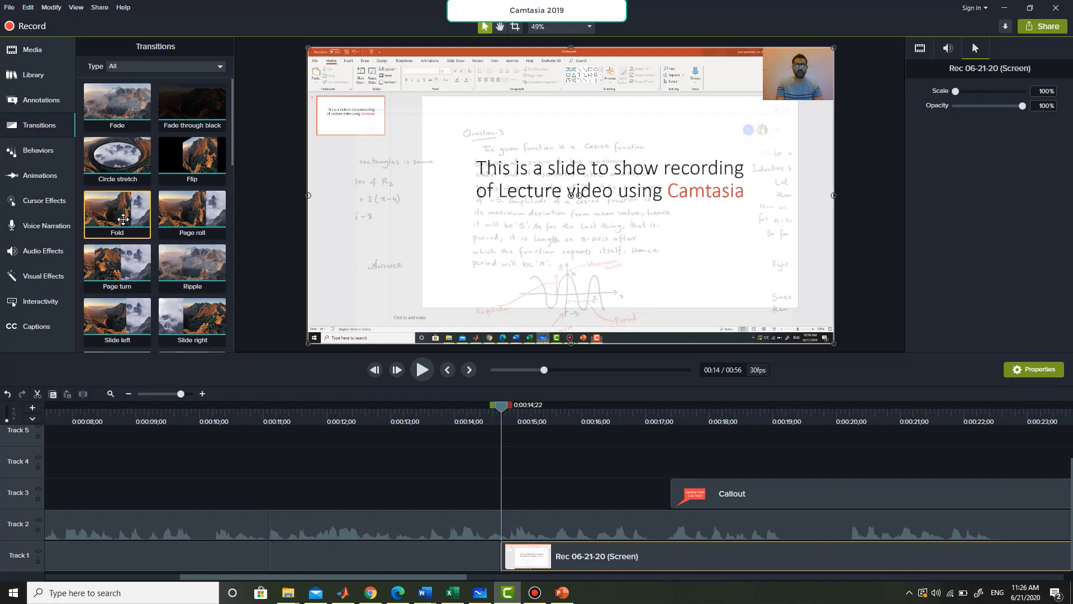
pyautogui.moveTo(123, 218); pyautogui.dragTo(472, 485)
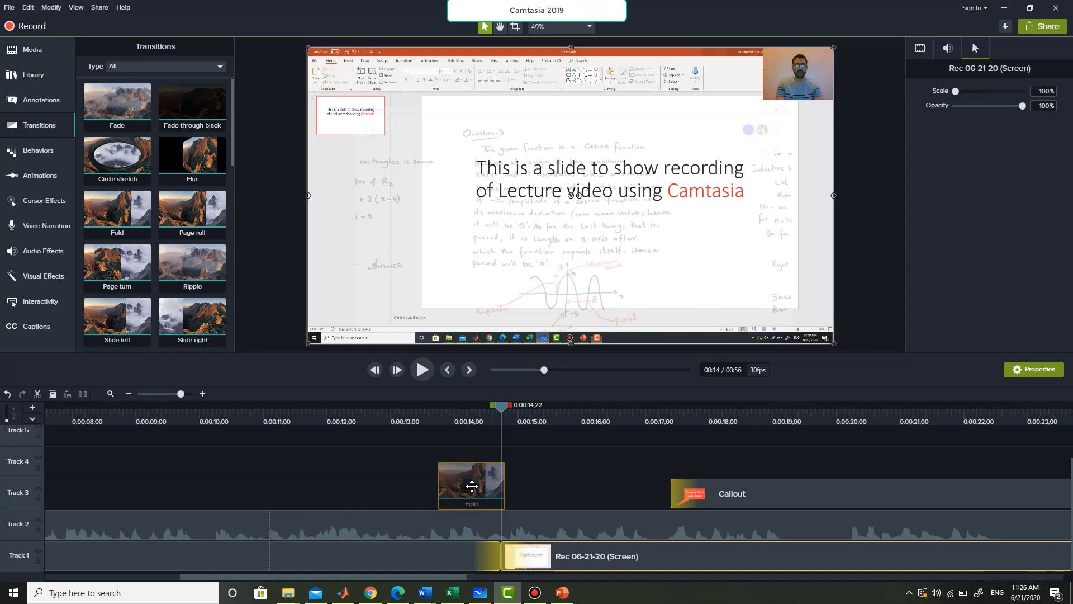
pyautogui.moveTo(472, 486); pyautogui.dragTo(496, 555)
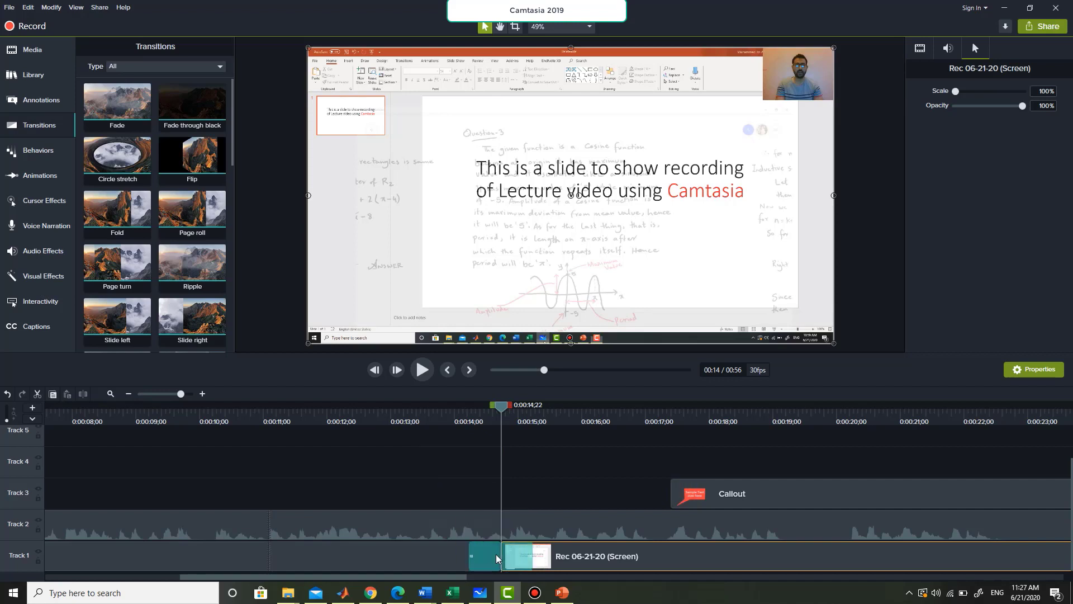
# Step: Preview the Fold transition by playing the timeline from 0:00:13;15 until just past the cut
pyautogui.moveTo(496, 409); pyautogui.dragTo(434, 409)
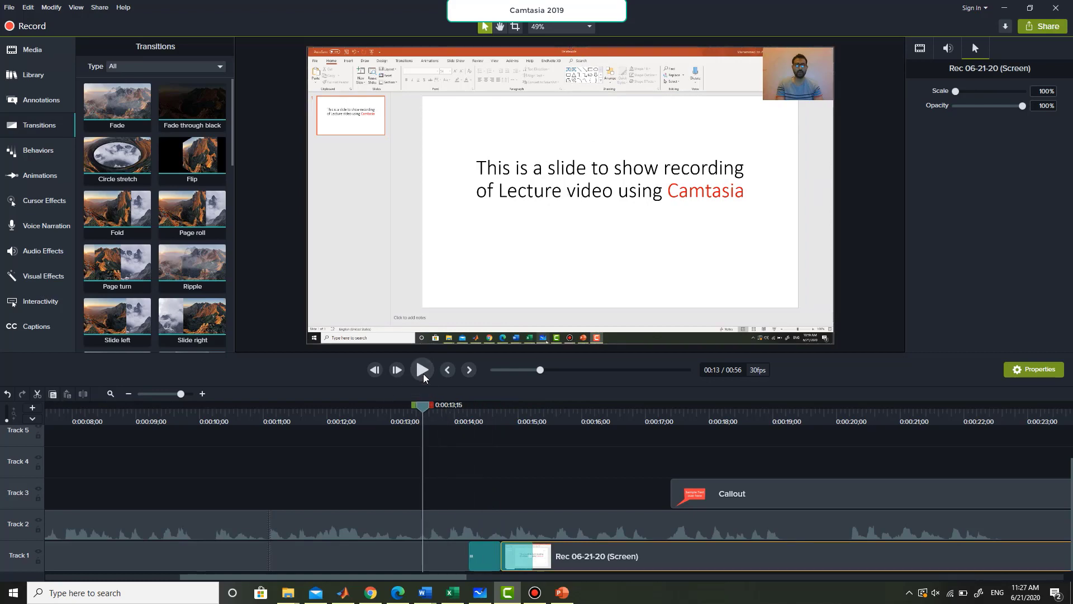
pyautogui.click(423, 378)
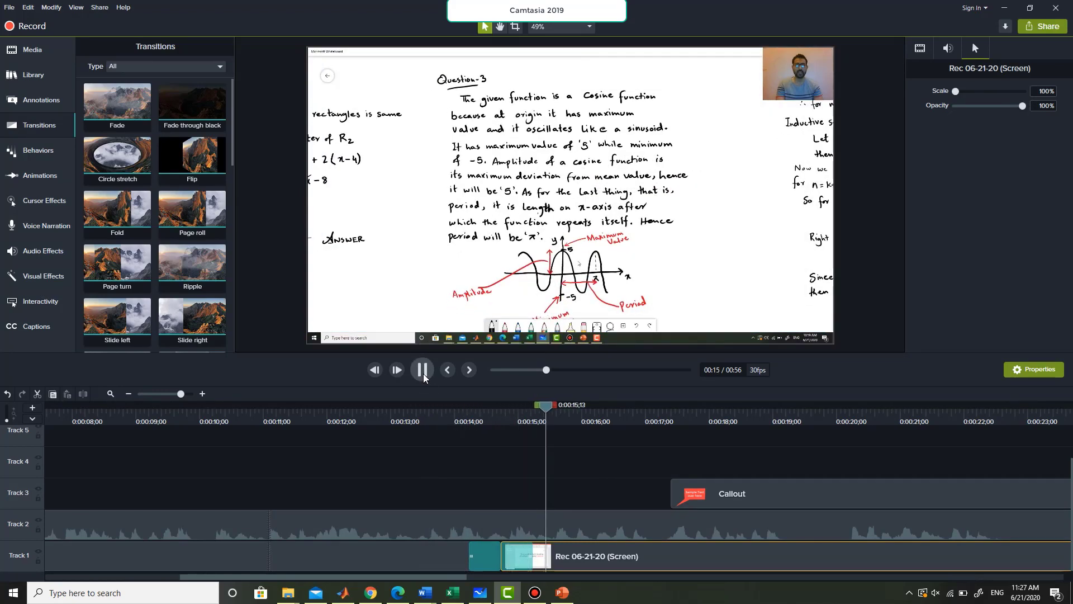
pyautogui.click(424, 378)
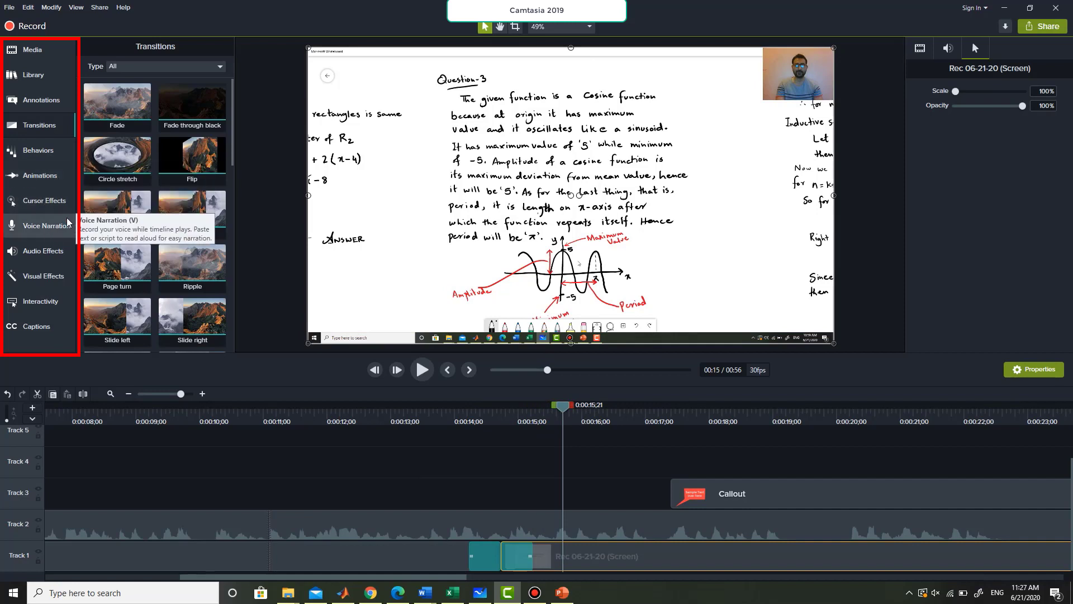
# Step: Apply the Cursor Highlight effect to the Track 1 clip before the transition, and compare its properties with those of the clip after it
pyautogui.click(42, 202)
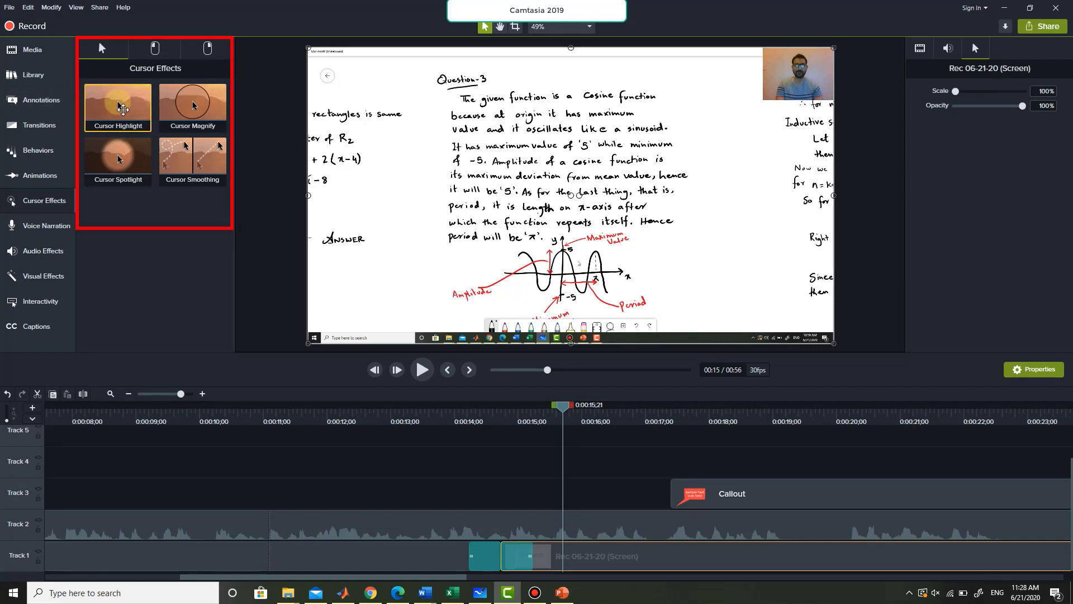
pyautogui.moveTo(122, 108); pyautogui.dragTo(341, 561)
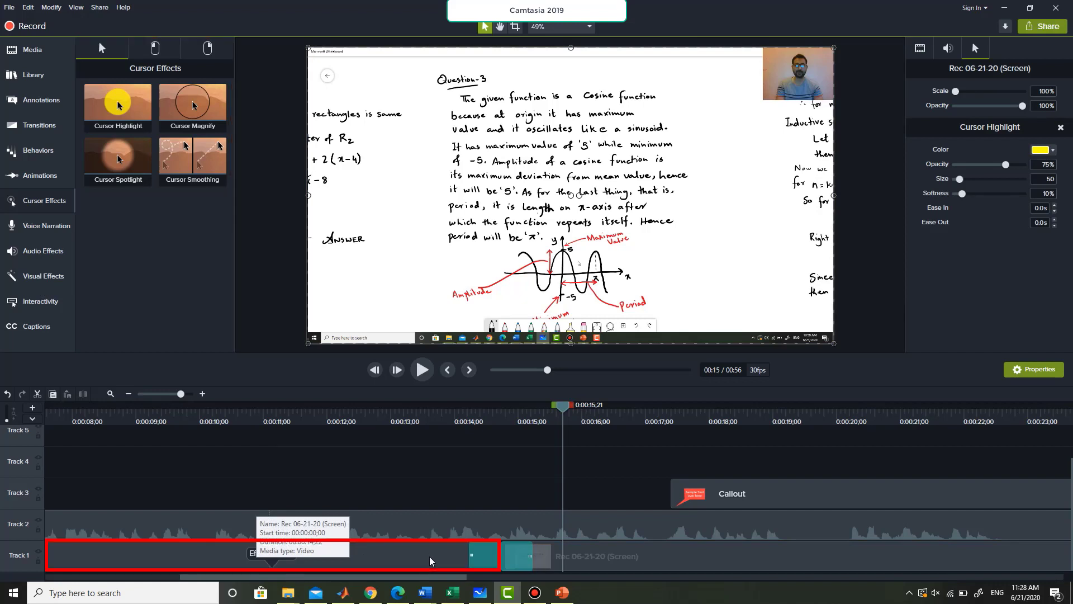
pyautogui.click(598, 559)
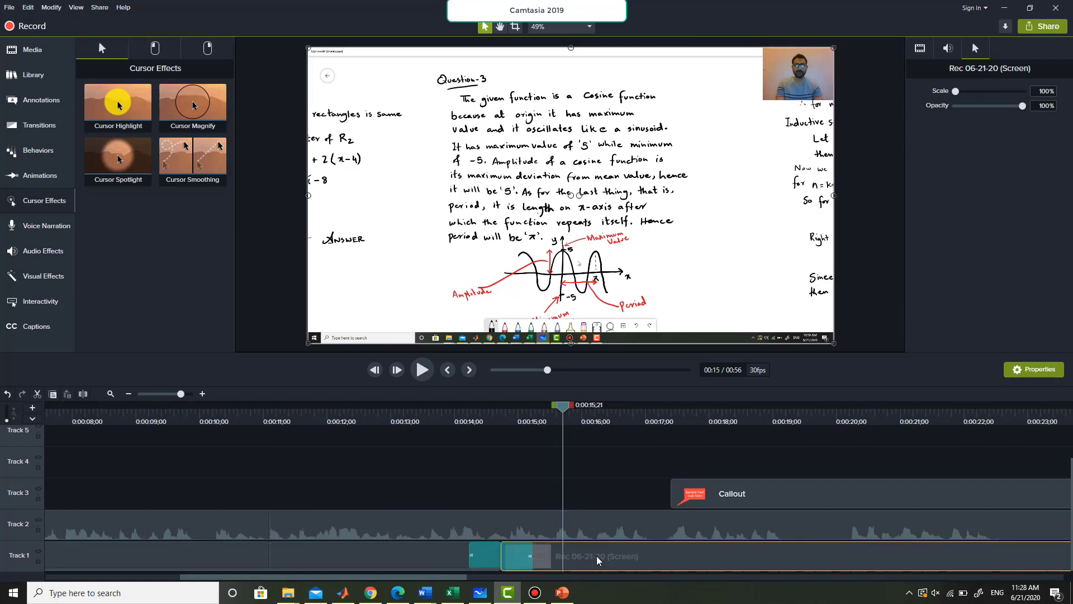
pyautogui.click(388, 560)
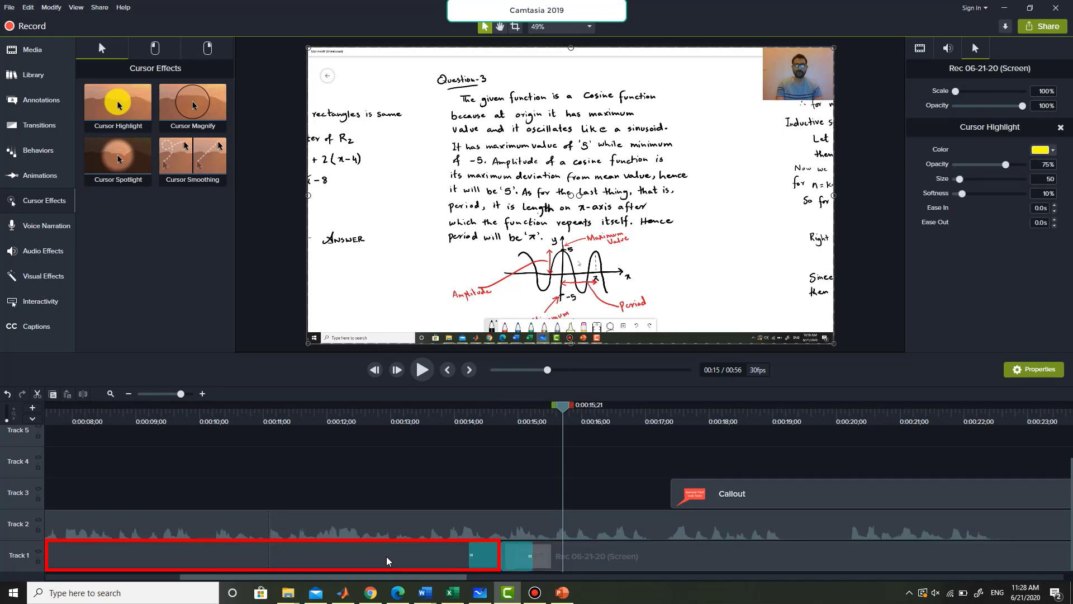
pyautogui.click(763, 557)
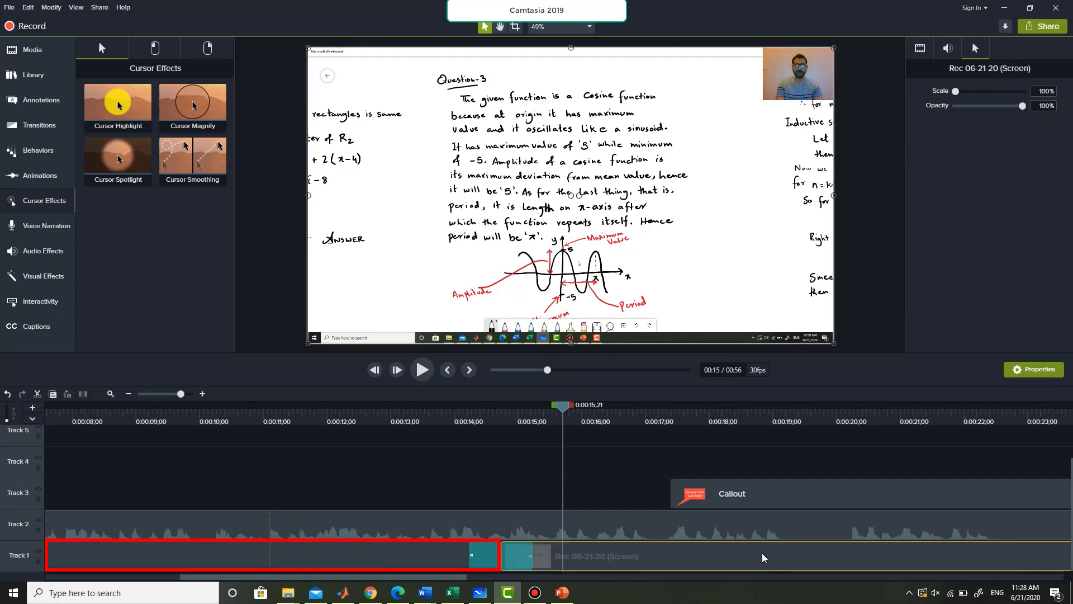